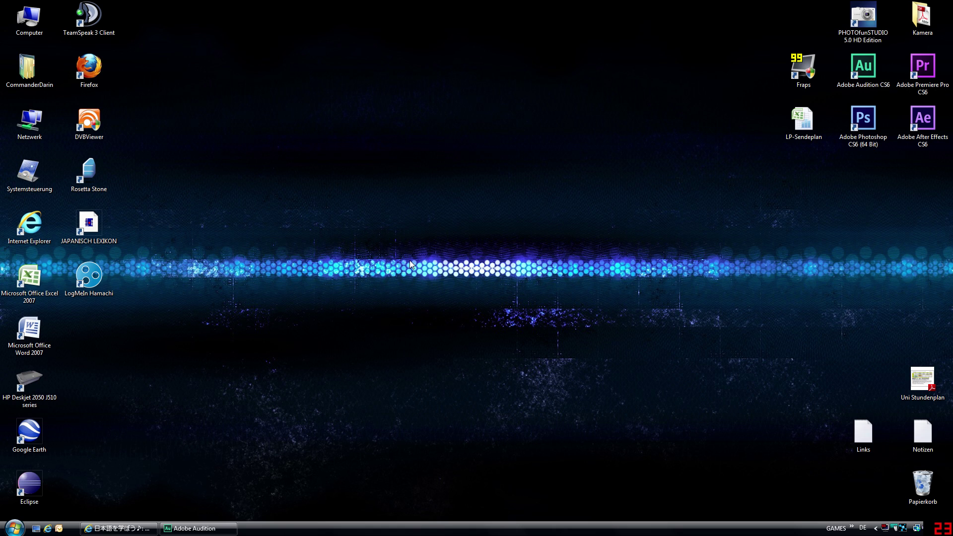
- Open the Computer window listing drives C: through G: with Win+E
left_click_drag(344, 198, 445, 282)
right_click(378, 245)
left_click(346, 247)
key("super+e")
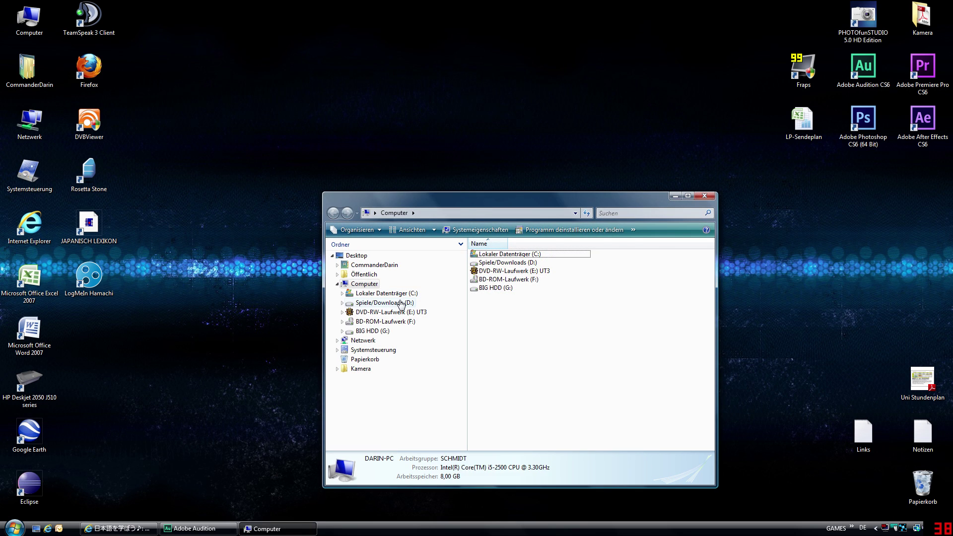
- Browse to D:\Downloads\Minecraft Dateien\1.6.2 and check the Forge installer's details
left_click(401, 305)
left_click_drag(461, 199, 291, 155)
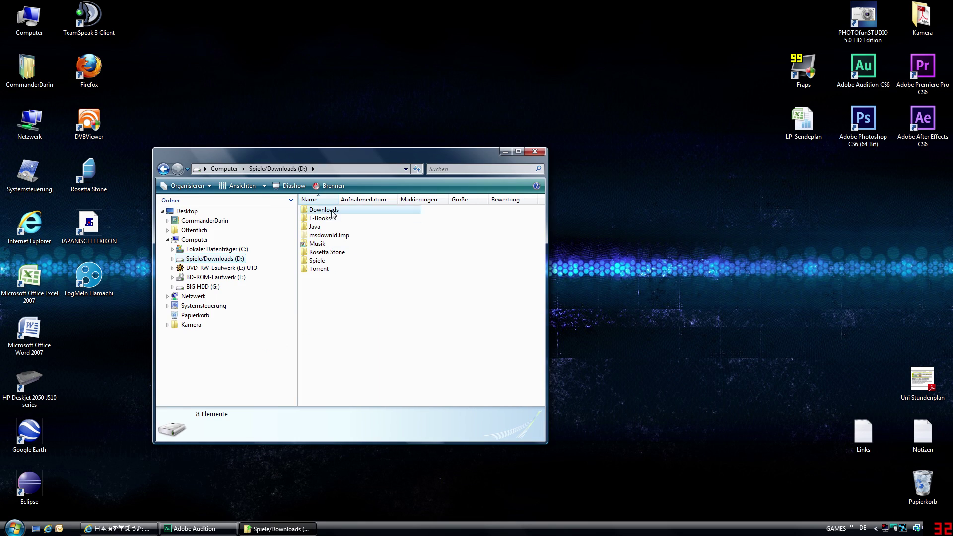
double_click(332, 211)
double_click(329, 252)
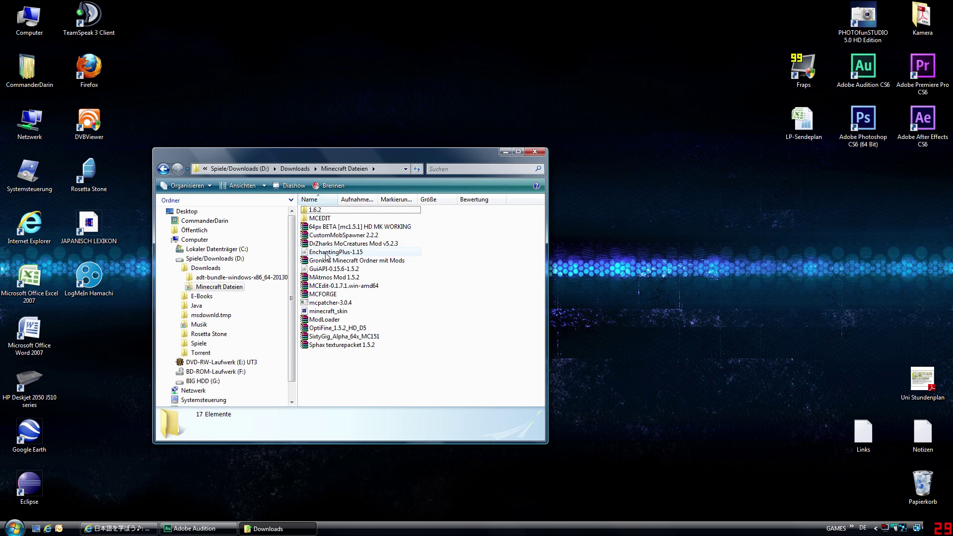
double_click(326, 211)
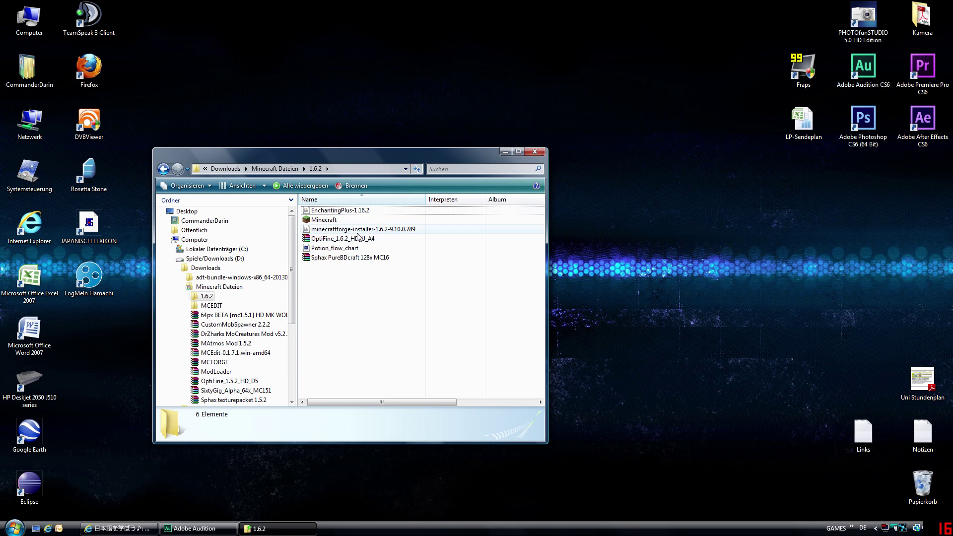
left_click(352, 231)
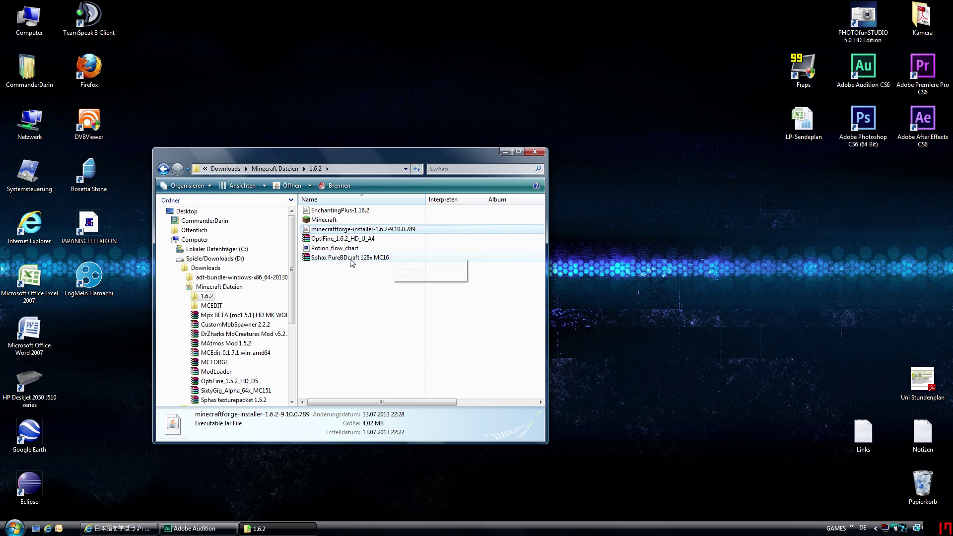
- Select the OptiFine_1.6.2_HD_U_A4 archive and launch Internet Explorer
left_click(333, 243)
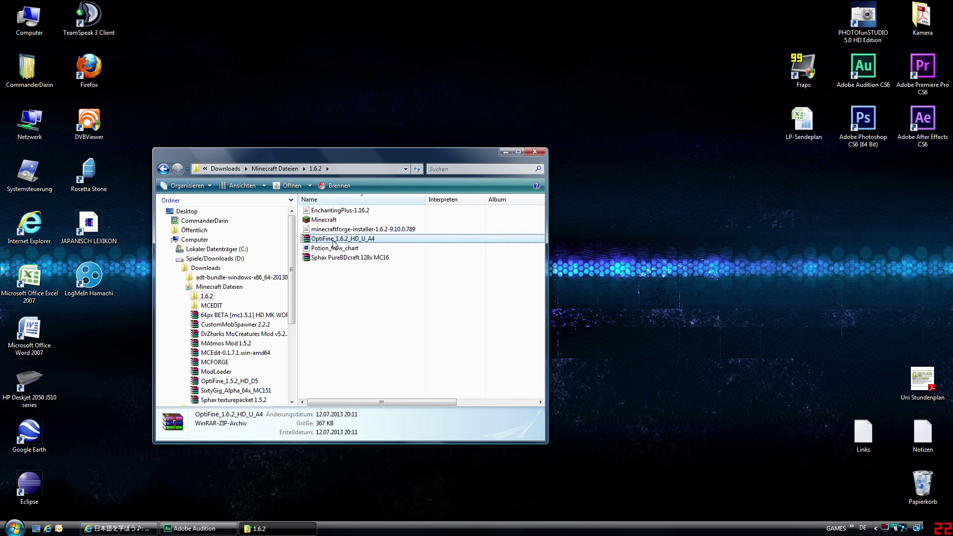
left_click_drag(348, 152, 434, 93)
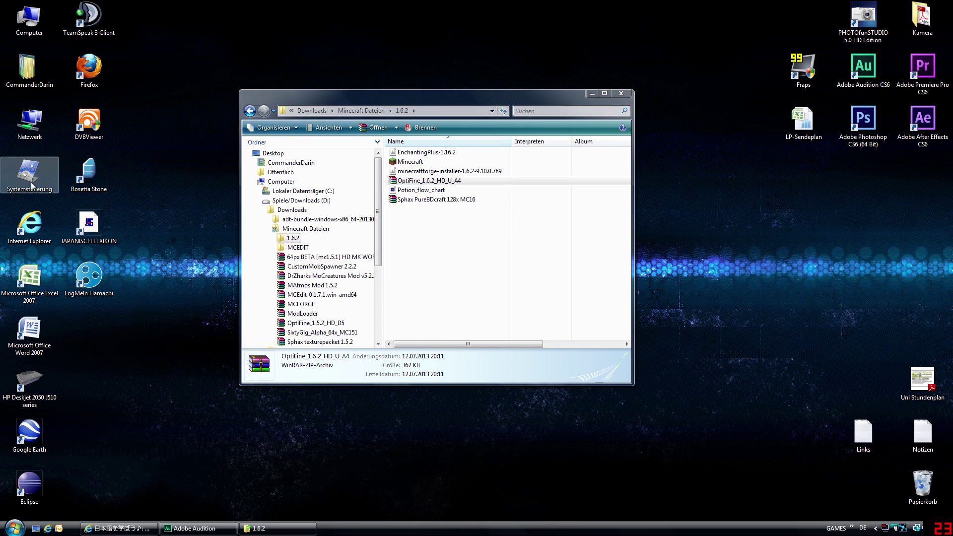
double_click(30, 224)
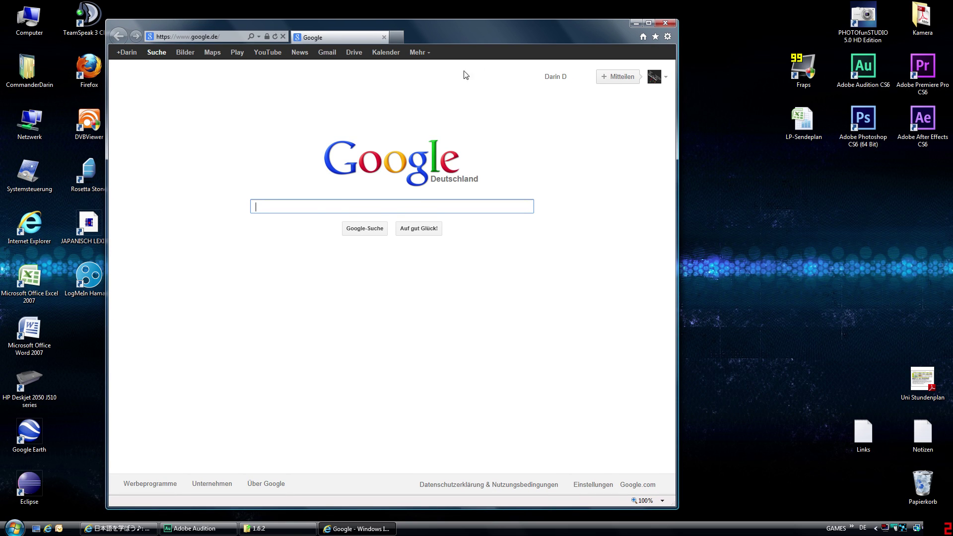
- Google 'forge' and open the Minecraft Forge Forums - Index result
type("forge")
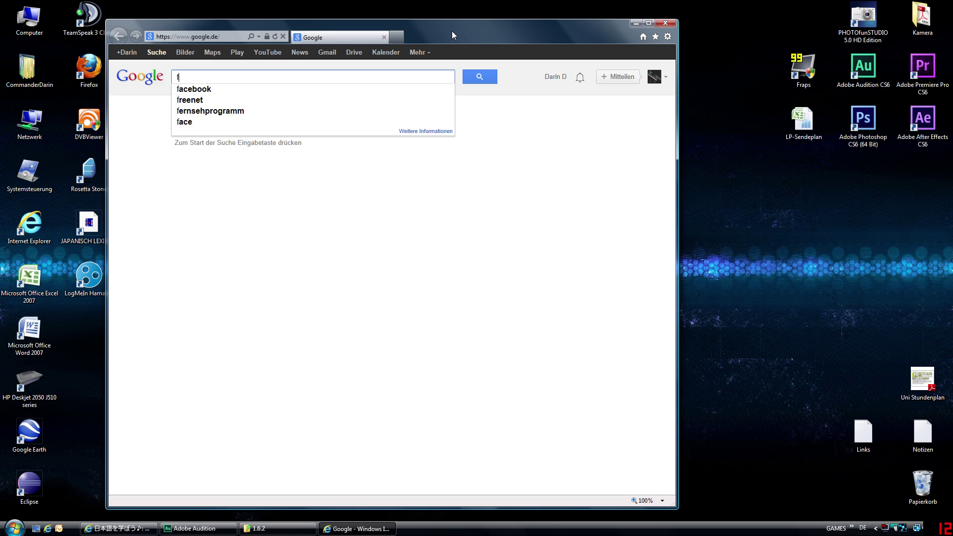
key("Return")
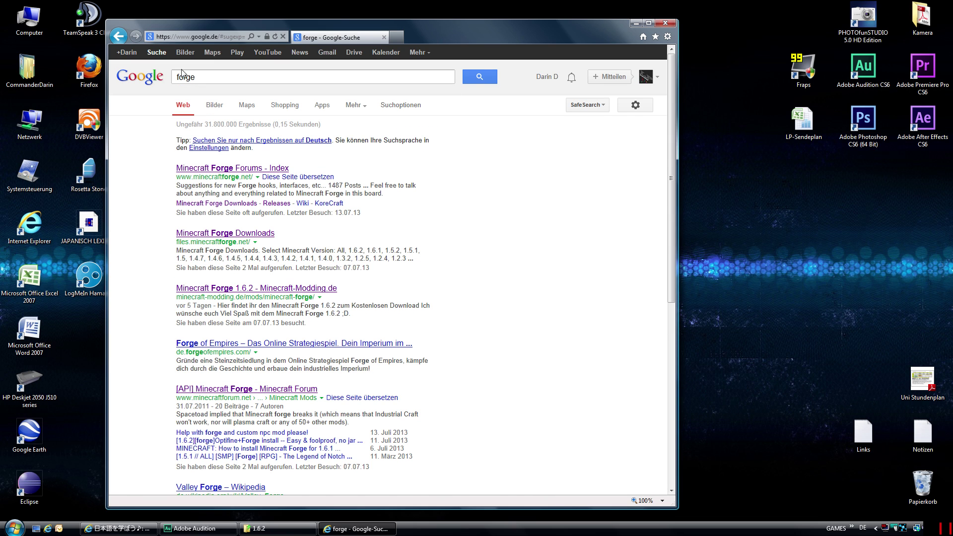
left_click_drag(175, 180, 232, 182)
left_click(258, 187)
left_click(272, 168)
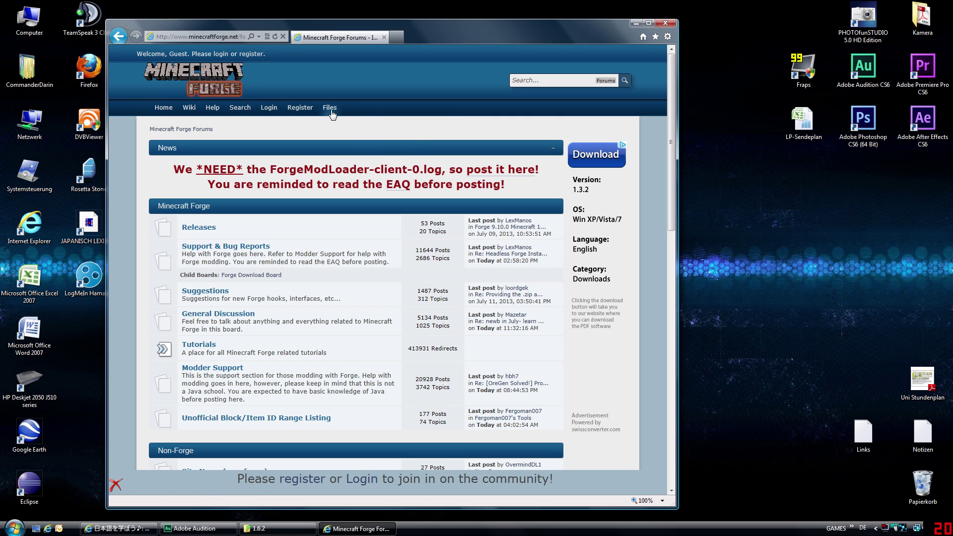
- Open the Forge Files page filtered to Minecraft 1.6.2
left_click(333, 110)
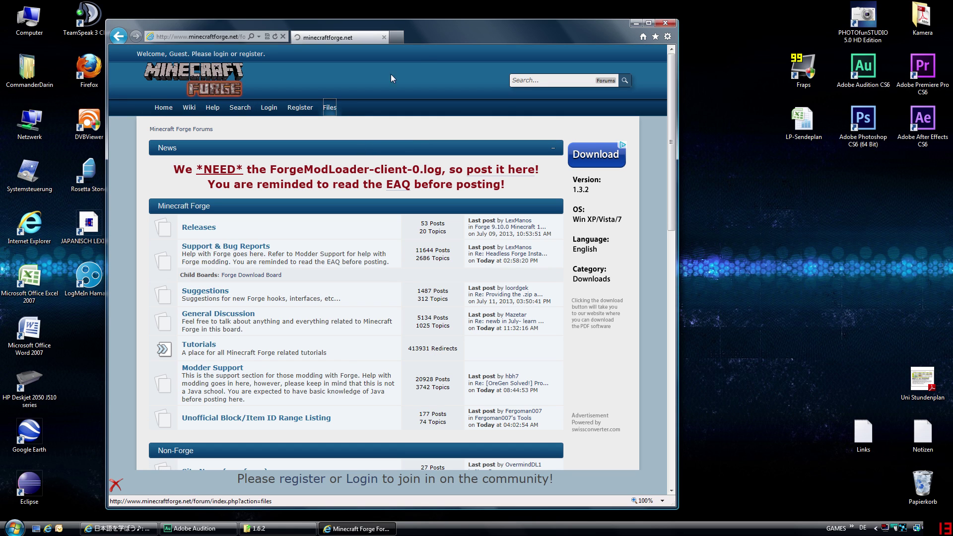
left_click_drag(449, 31, 498, 16)
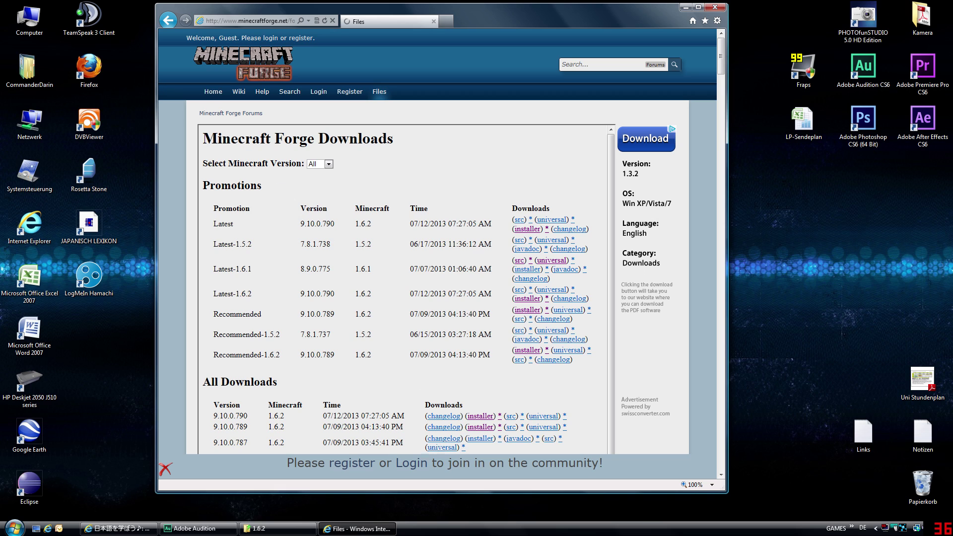
left_click(320, 165)
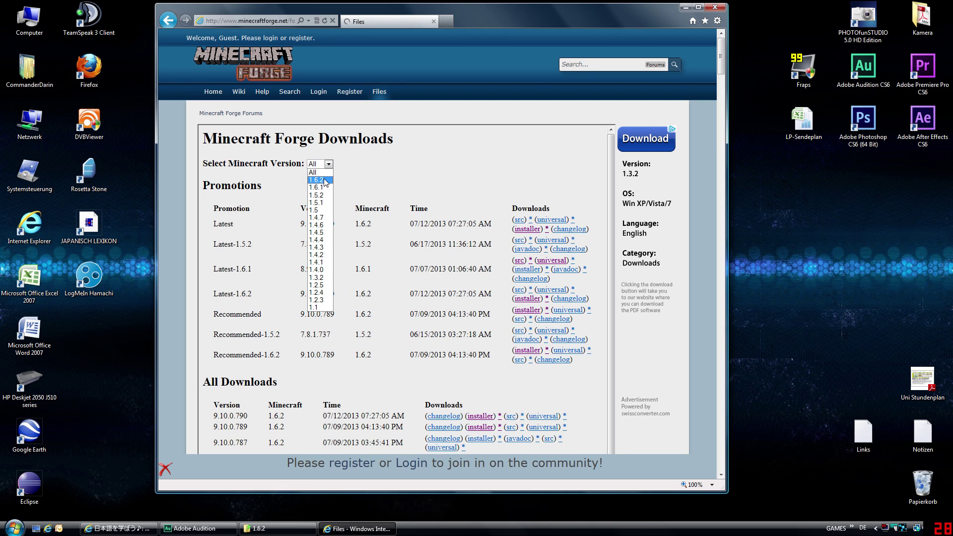
left_click(323, 180)
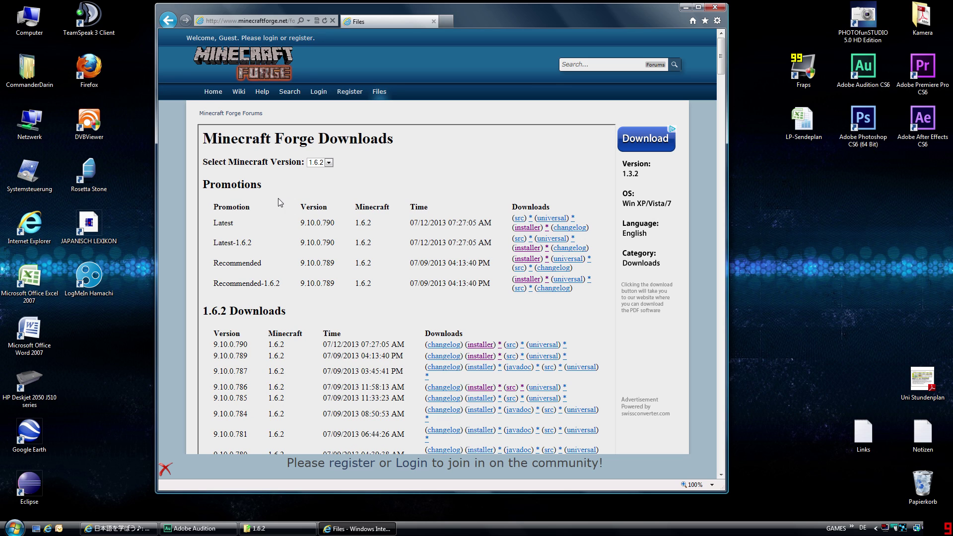
- Follow the Recommended 1.6.2 installer link, then go back and return to Google's homepage
double_click(219, 225)
left_click(229, 225)
left_click_drag(214, 224, 589, 228)
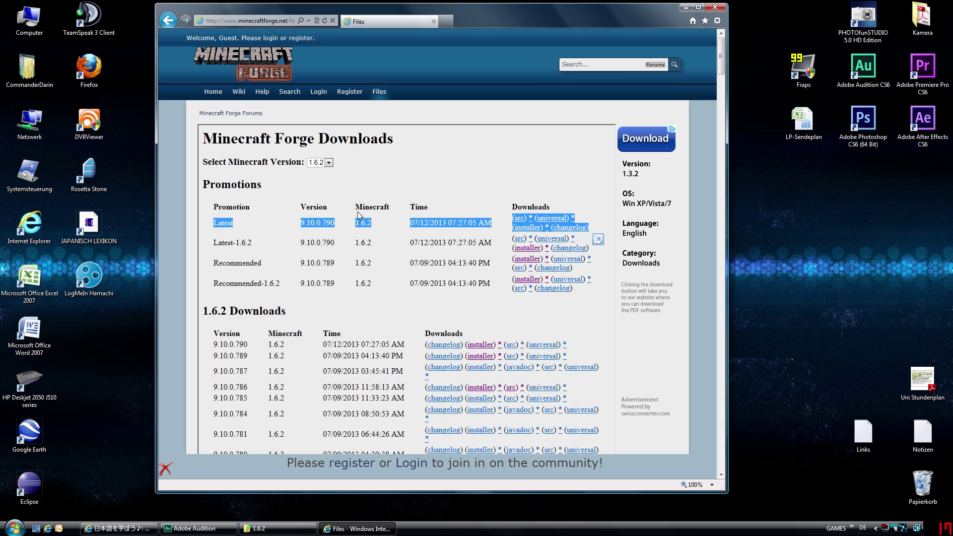
left_click(238, 224)
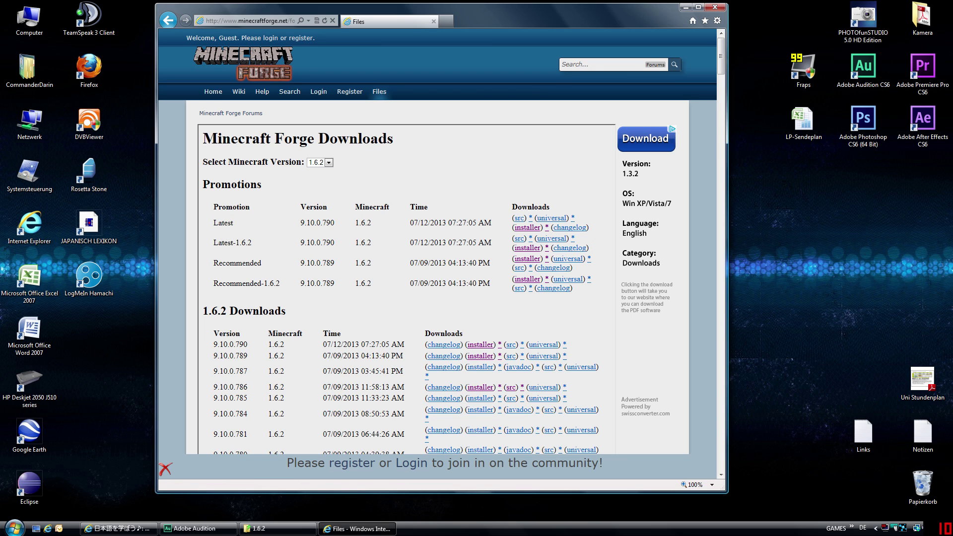
left_click_drag(212, 265, 591, 263)
left_click(249, 265)
triple_click(237, 264)
left_click(527, 259)
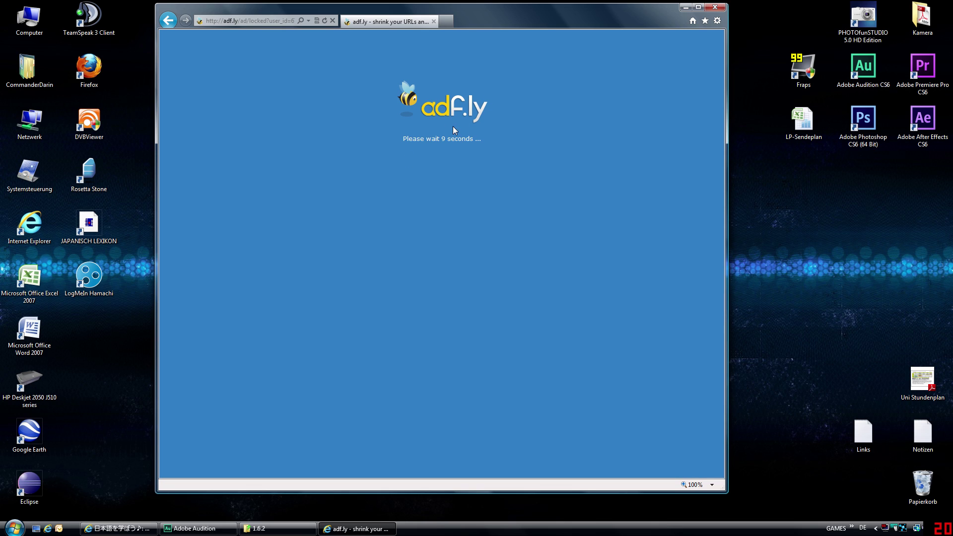
key("BackSpace")
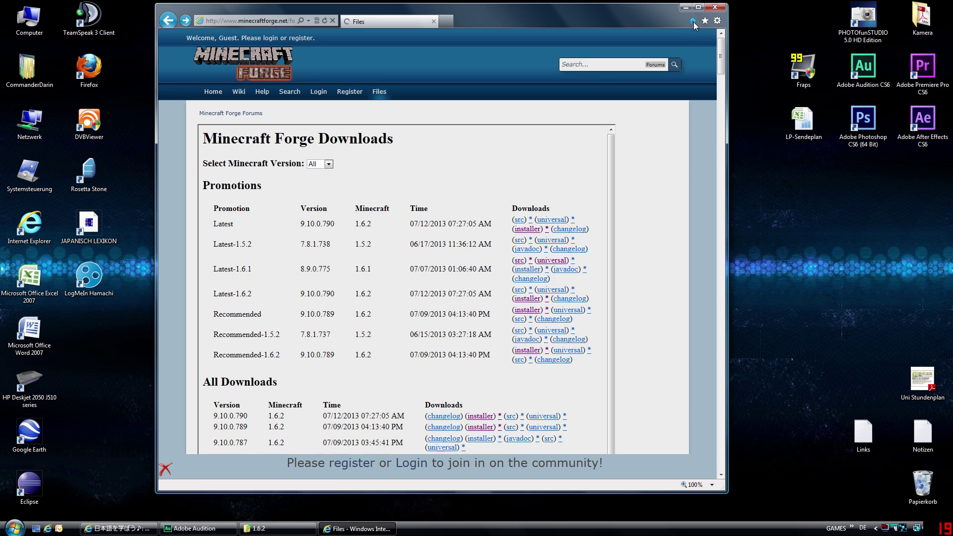
left_click(693, 21)
- Search 'optifine' and open the OptiFine forum thread
type("optifine")
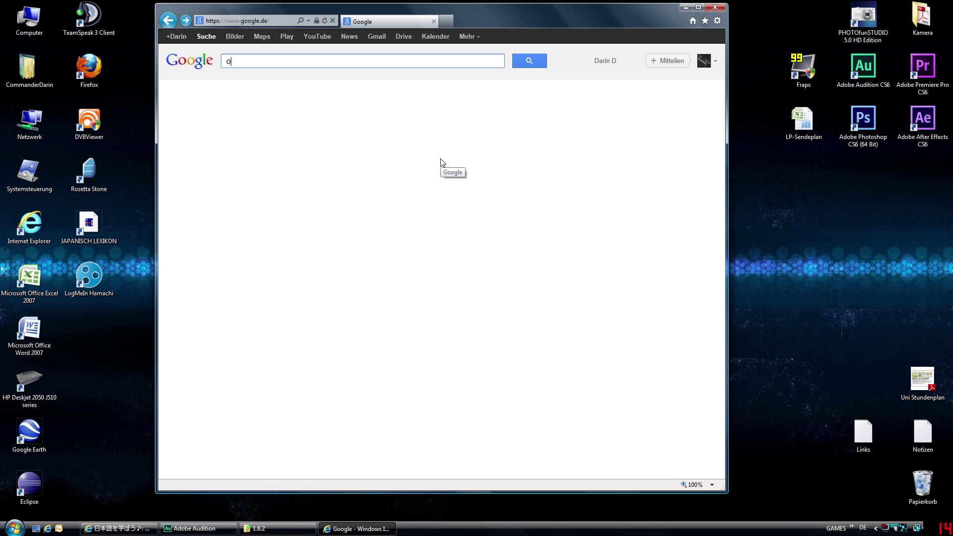
key("Return")
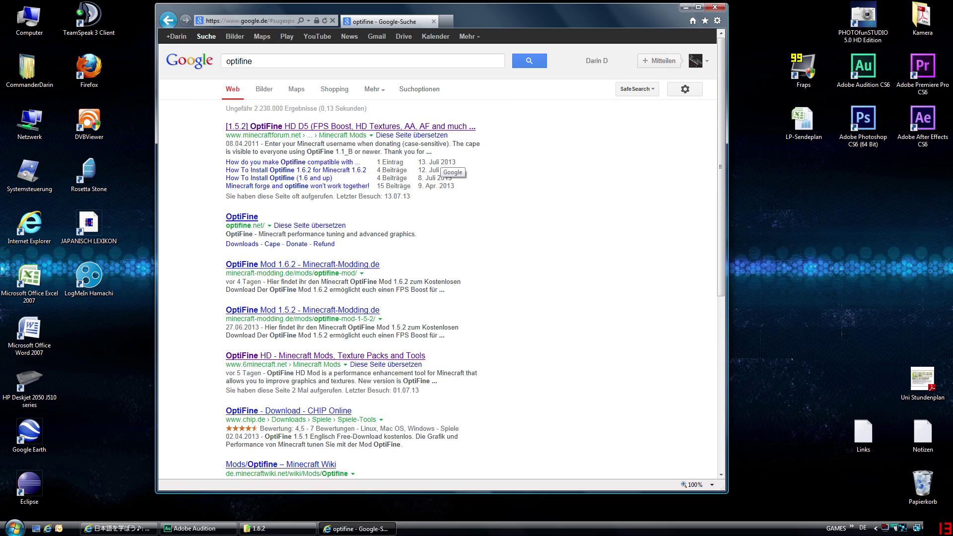
left_click(308, 128)
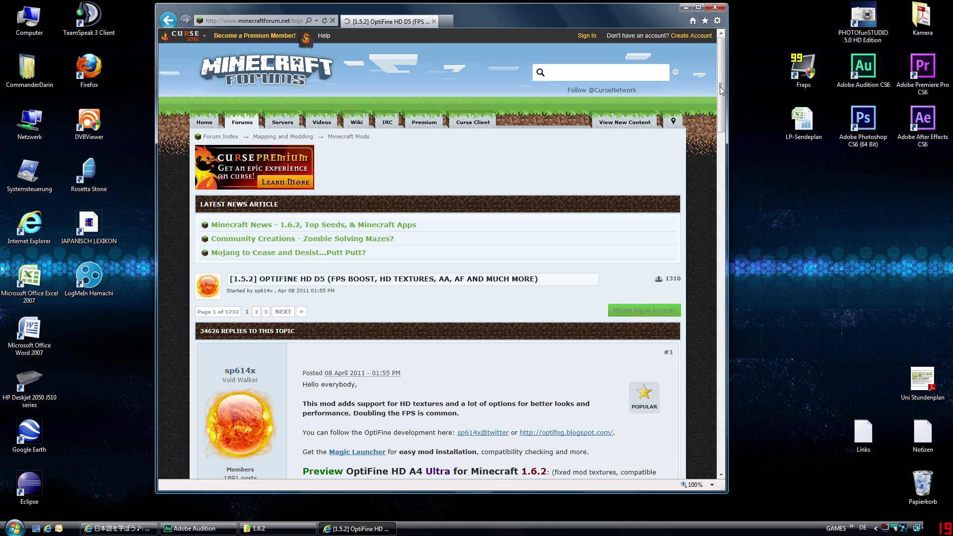
scroll(573, 150, "down", 7)
scroll(573, 150, "up", 2)
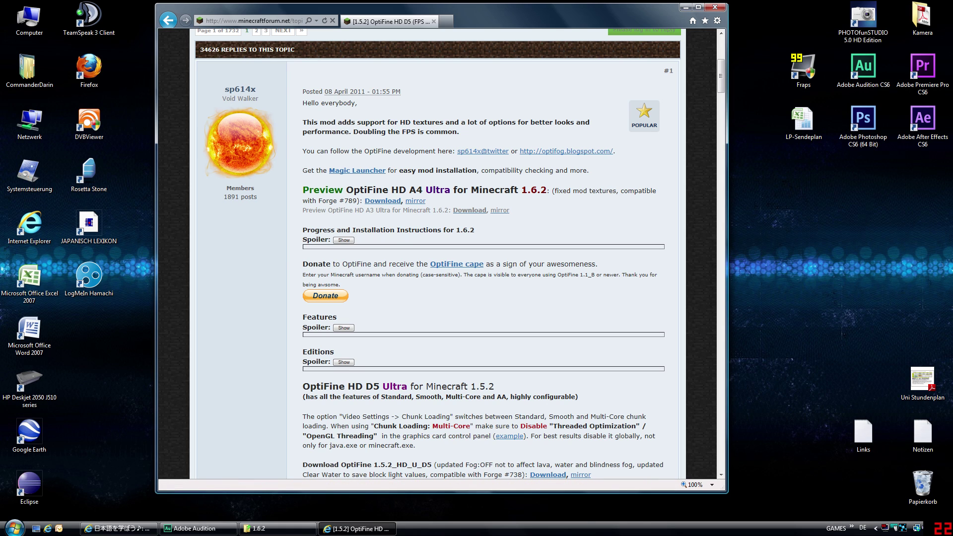
- Open the Preview OptiFine HD A4 download link, then close the browser, leaving the page
left_click_drag(301, 193, 461, 203)
left_click(475, 202)
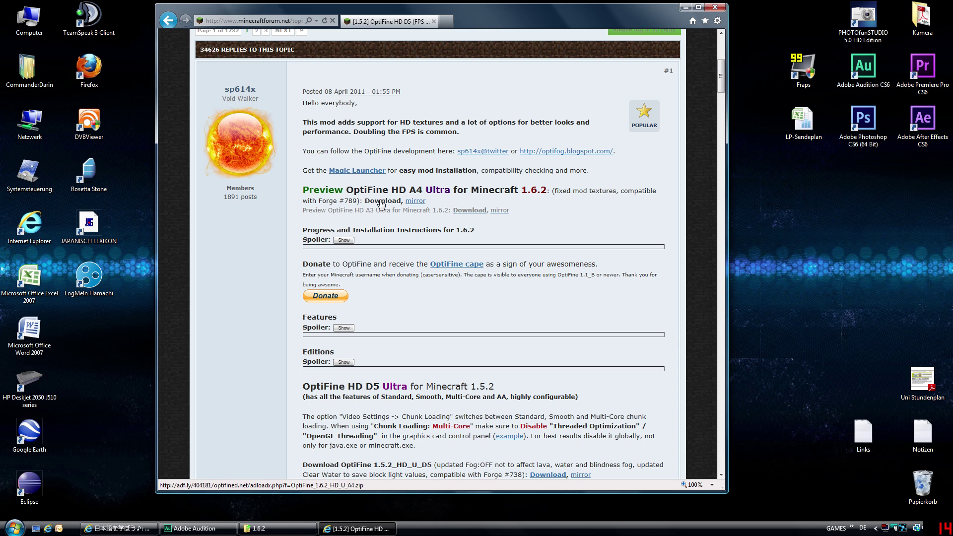
left_click(382, 201)
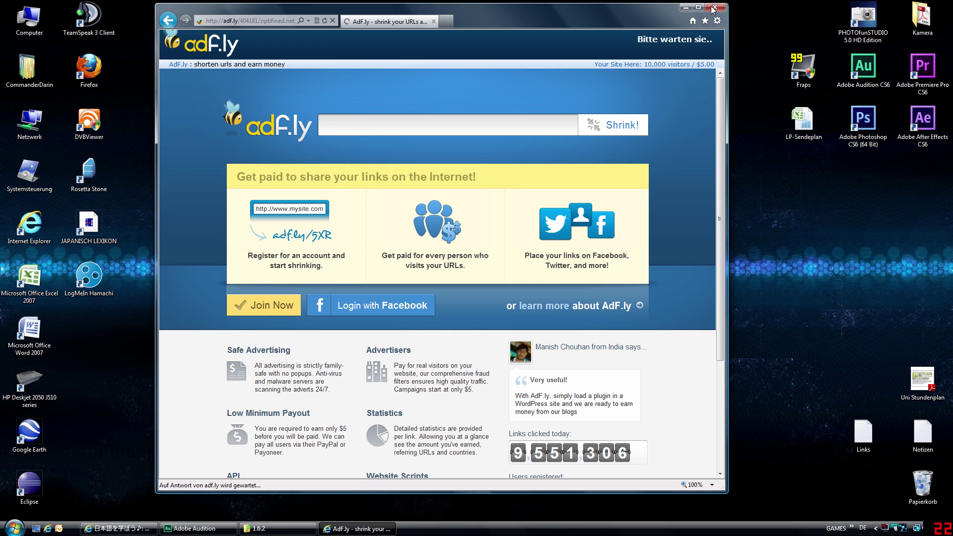
left_click(715, 6)
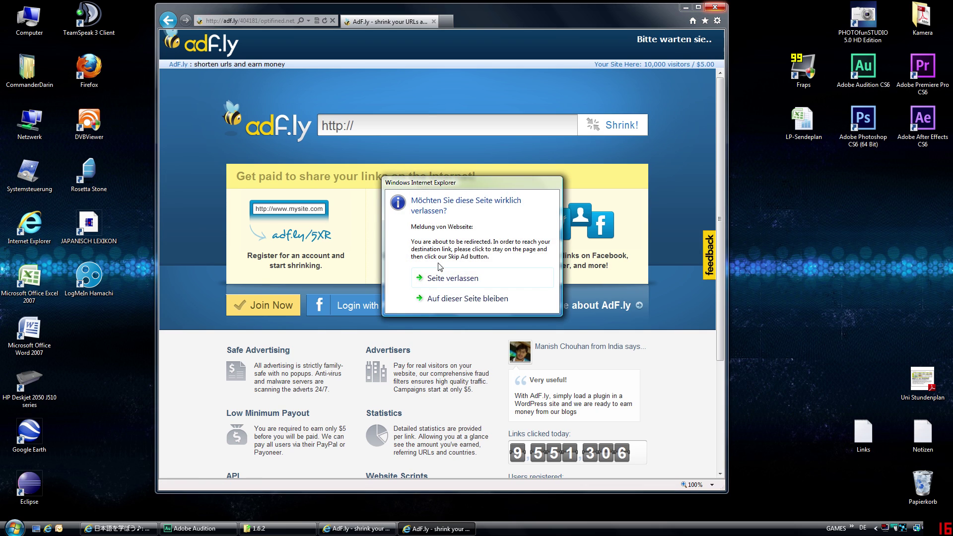
left_click(443, 280)
left_click_drag(547, 98, 340, 91)
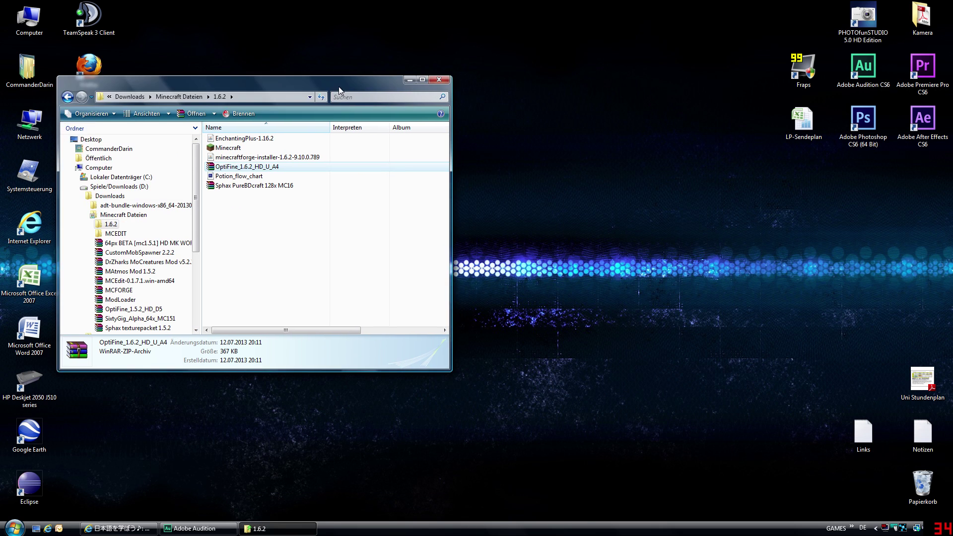
- Reposition the 1.6.2 downloads window and send it to the background
left_click(241, 166)
left_click(236, 157)
left_click(358, 230)
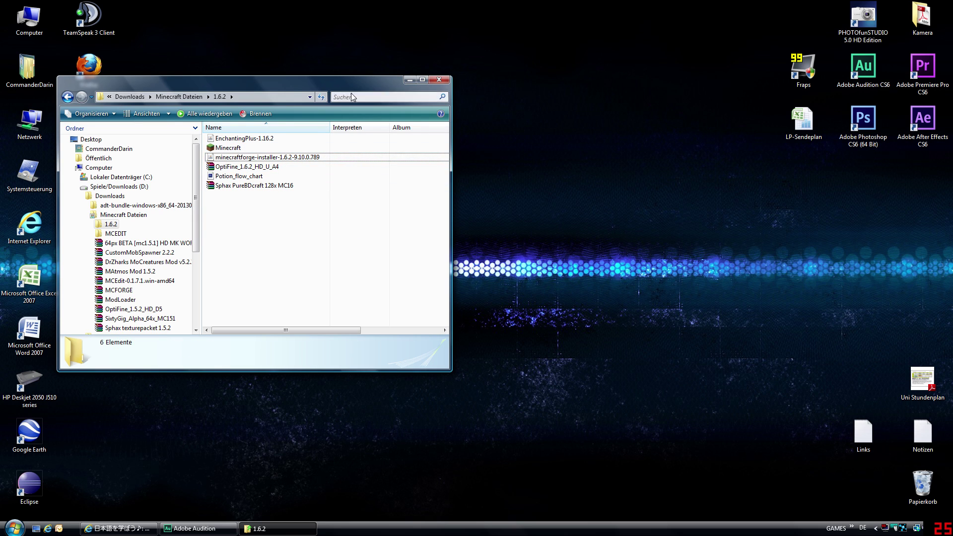
left_click_drag(349, 87, 404, 58)
left_click(259, 416)
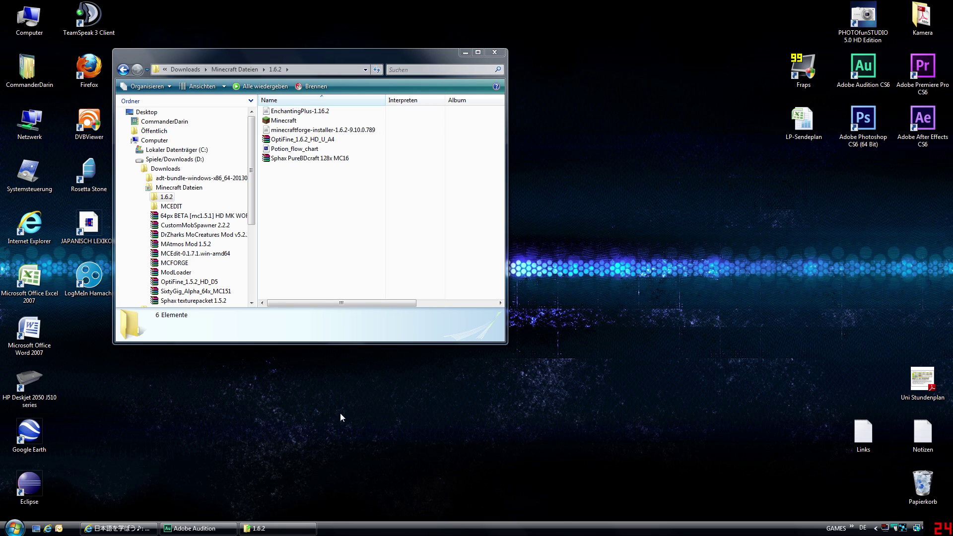
- Bring up the Run prompt from the Start menu with %appdata% entered
left_click(15, 529)
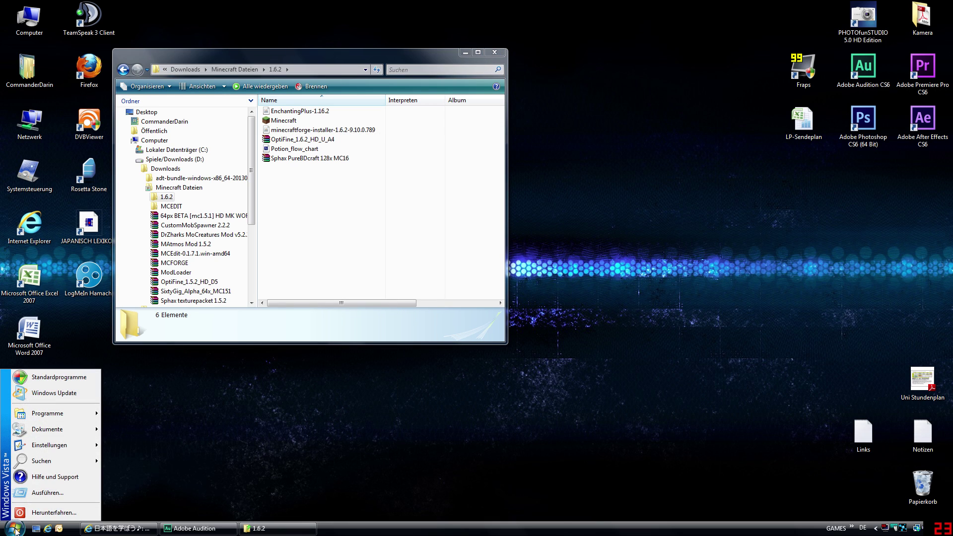
left_click(49, 493)
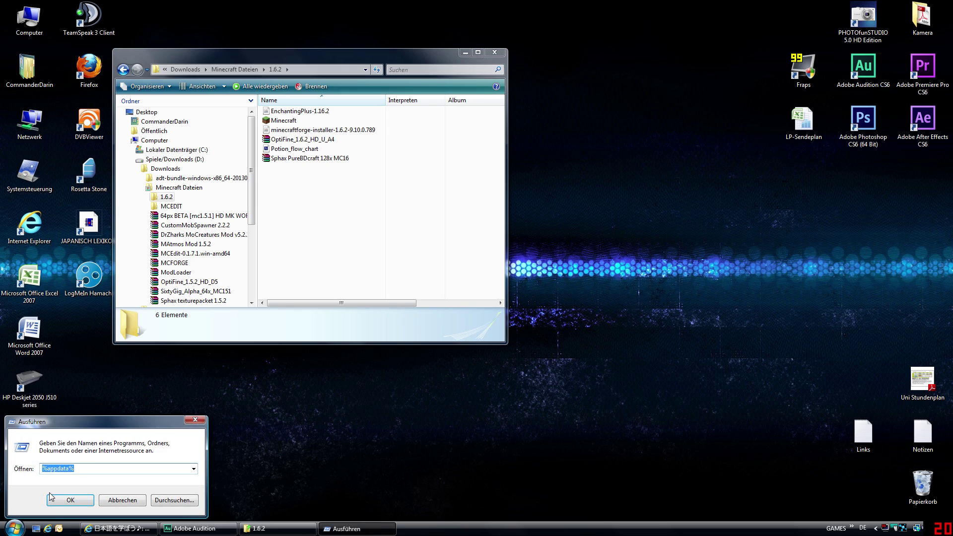
left_click(54, 468)
- Open AppData\Roaming\.minecraft and place it beside the 1.6.2 downloads window
left_click(73, 469)
left_click(71, 501)
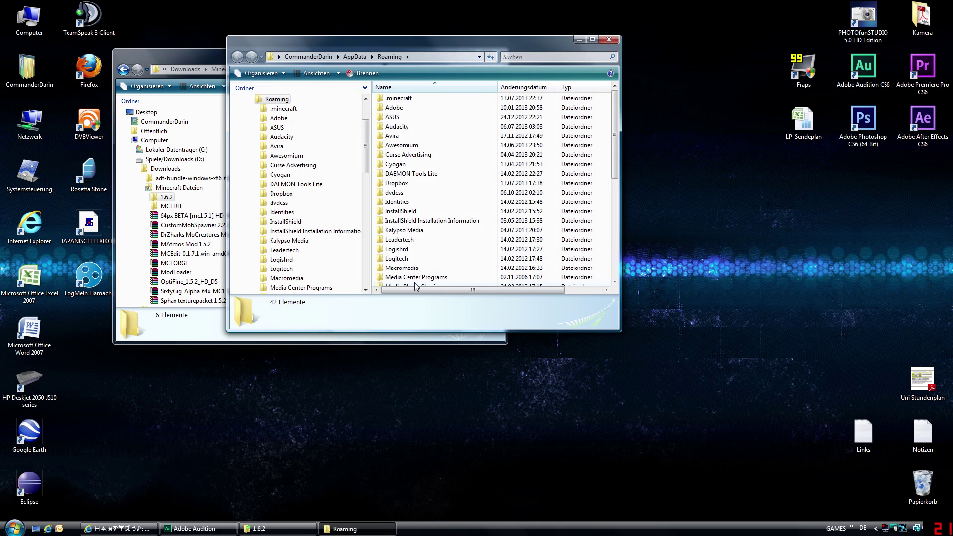
left_click_drag(454, 44, 561, 66)
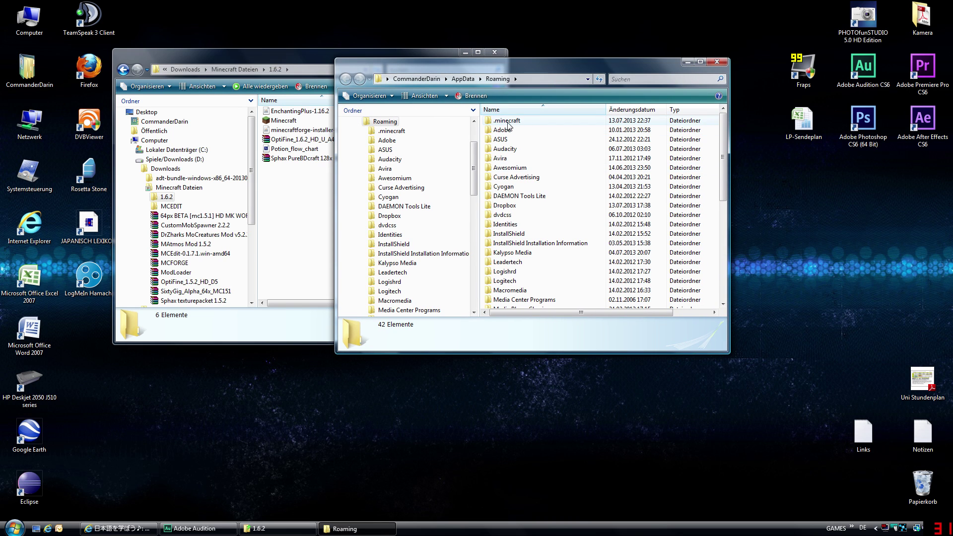
double_click(534, 122)
left_click_drag(497, 62, 596, 59)
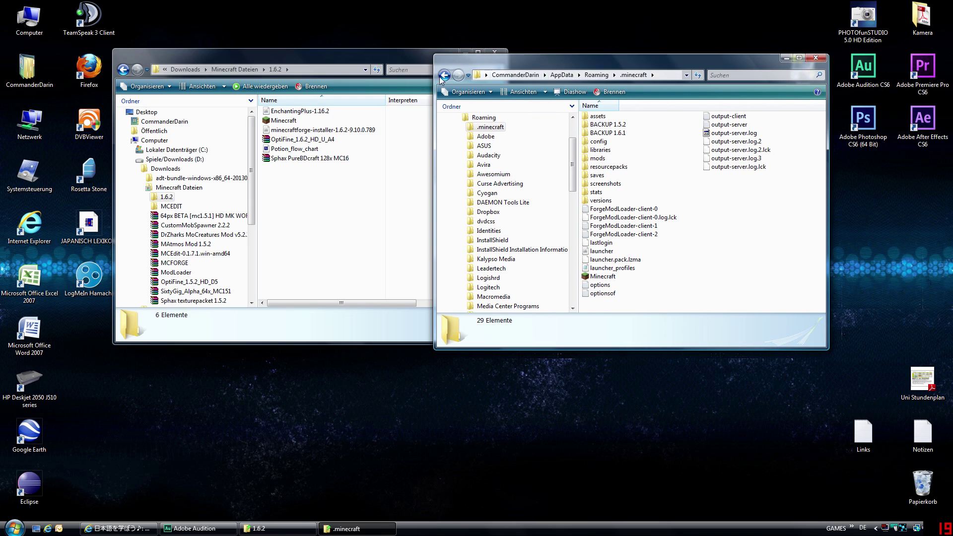
left_click_drag(405, 58, 329, 59)
left_click_drag(565, 61, 569, 59)
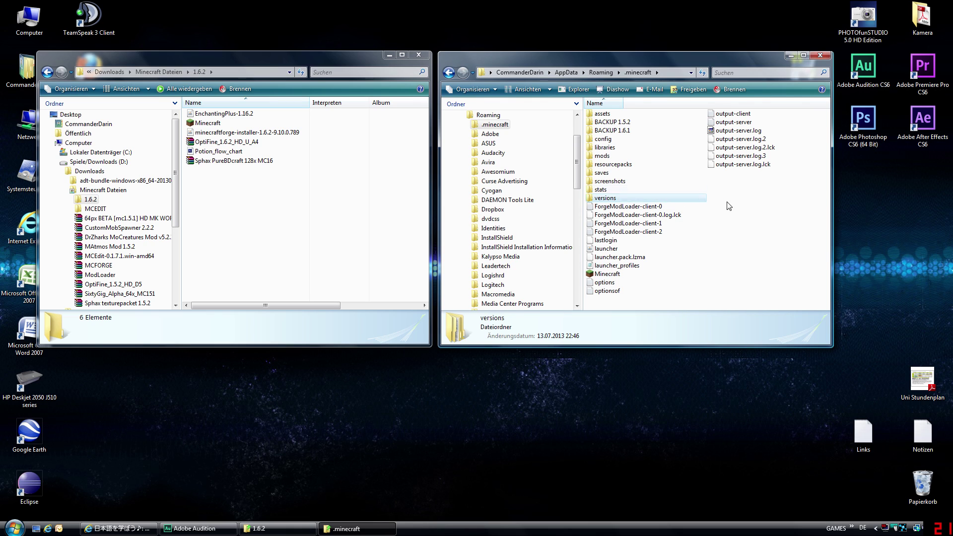
- Open the versions folder inside .minecraft
left_click(605, 200)
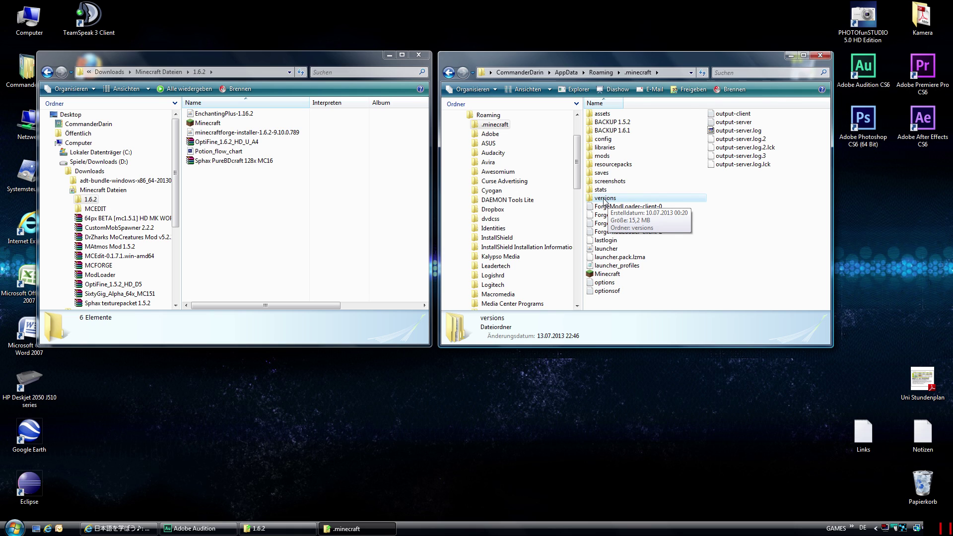
double_click(607, 200)
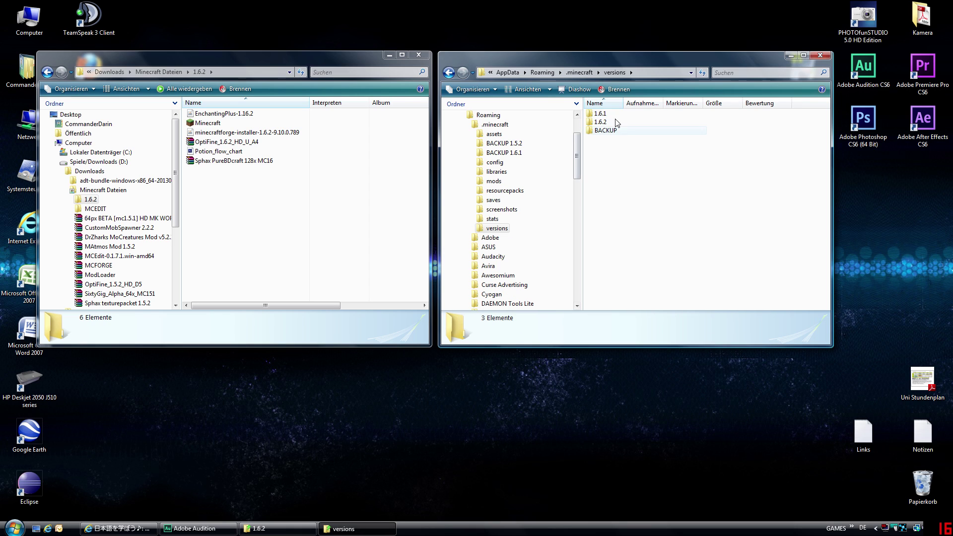
right_click(620, 189)
key("Escape")
- Inspect the Forge installer's file name in the downloads window, then cancel the rename
left_click(329, 209)
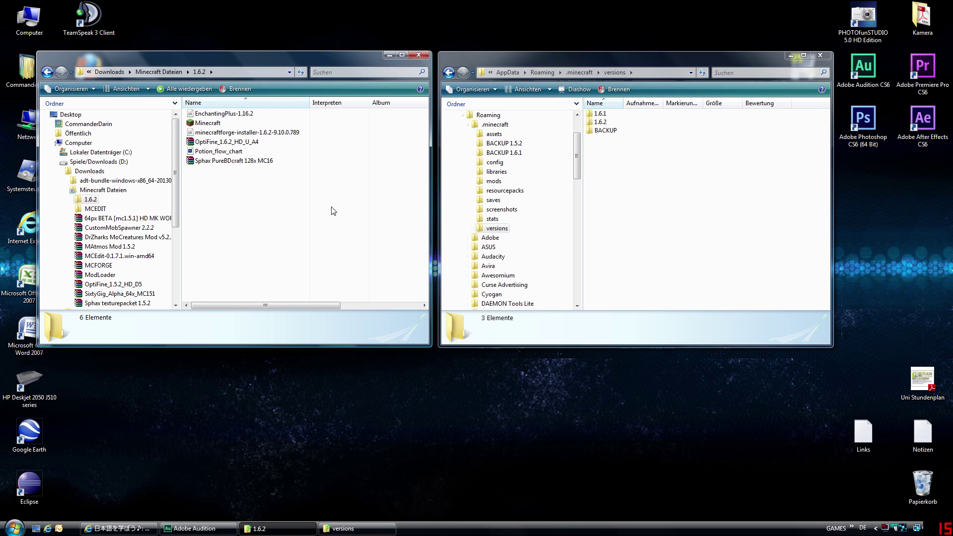
left_click(241, 135)
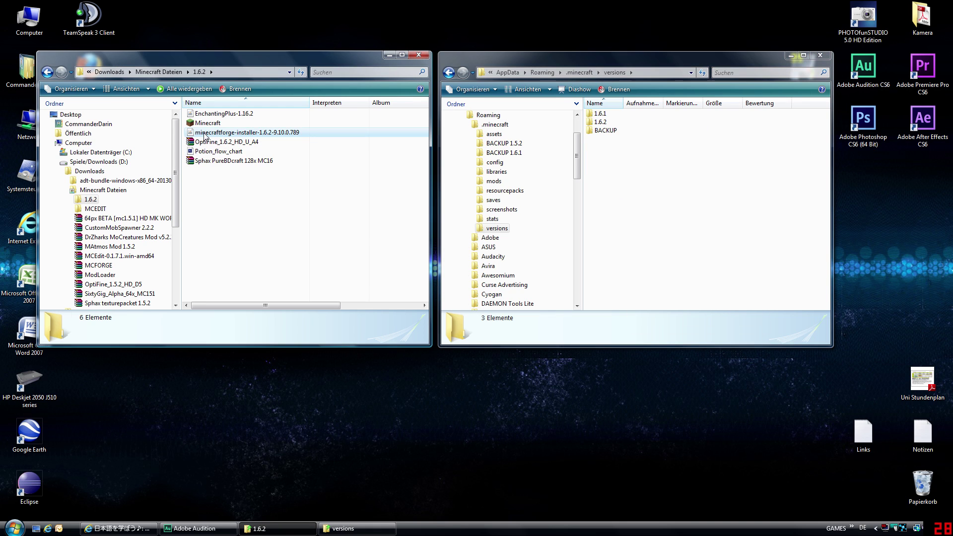
left_click(298, 142)
key("Up")
key("F2")
key("End")
key("shift+Left")
key("shift+Left")
key("shift+Left")
left_click(311, 186)
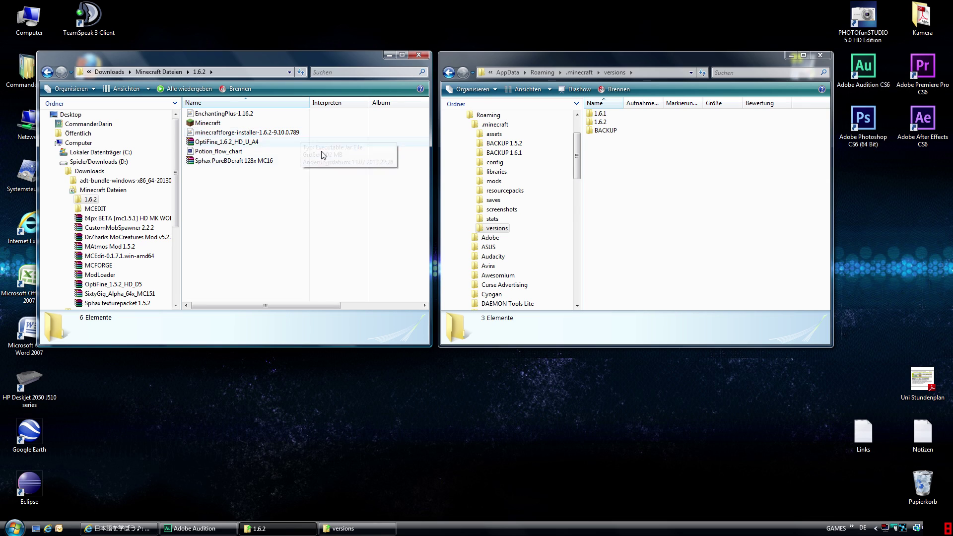
- Launch the Forge installer jar and refresh the versions folder beside it
double_click(261, 133)
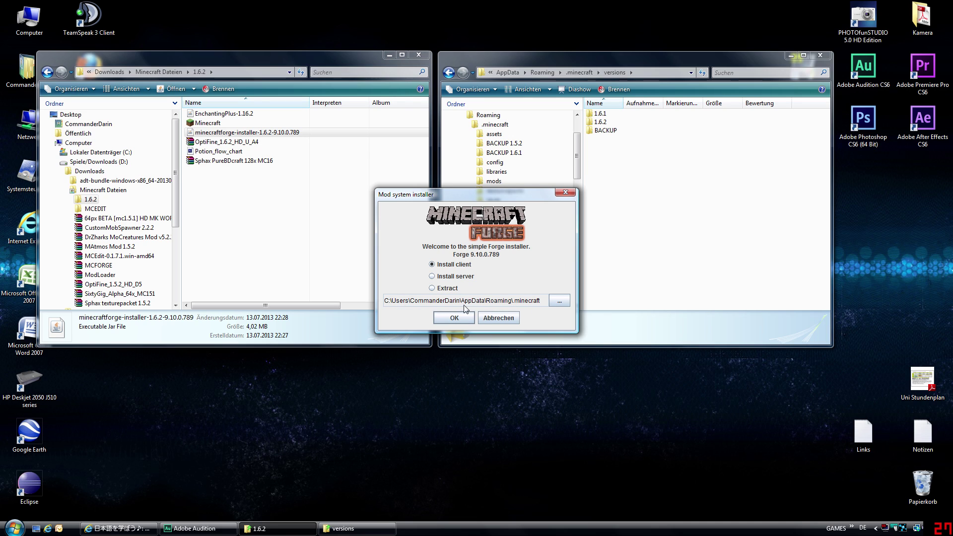
left_click_drag(459, 194, 366, 177)
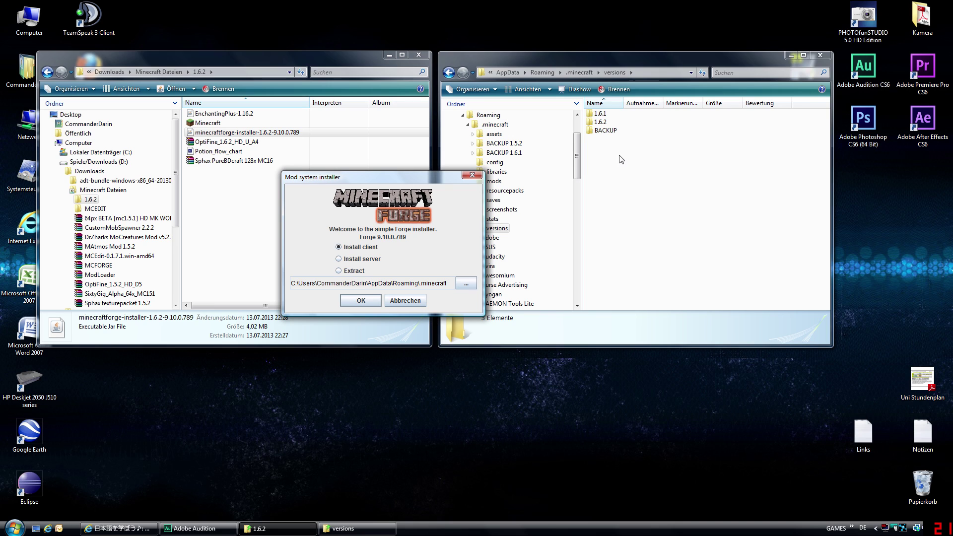
left_click(620, 171)
key("BackSpace")
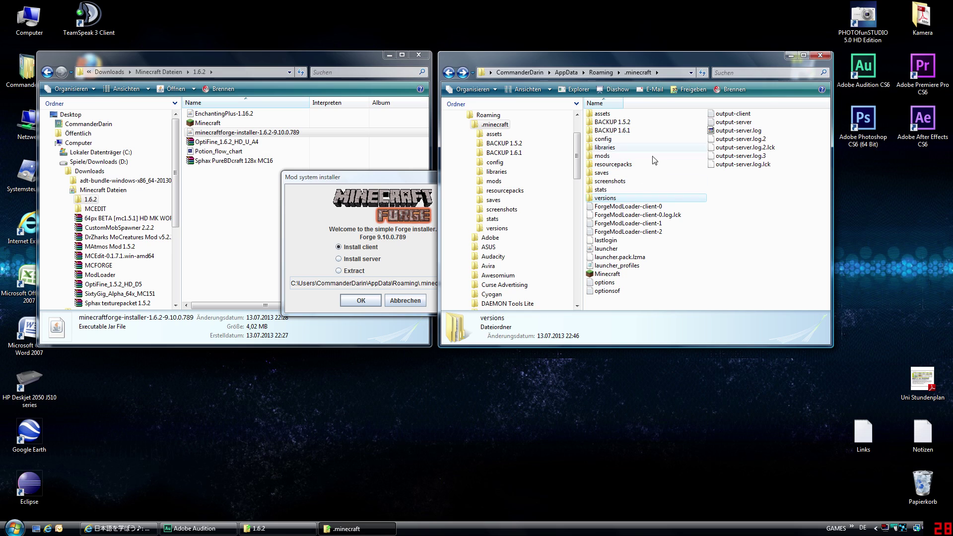
key("Return")
left_click_drag(389, 181, 346, 169)
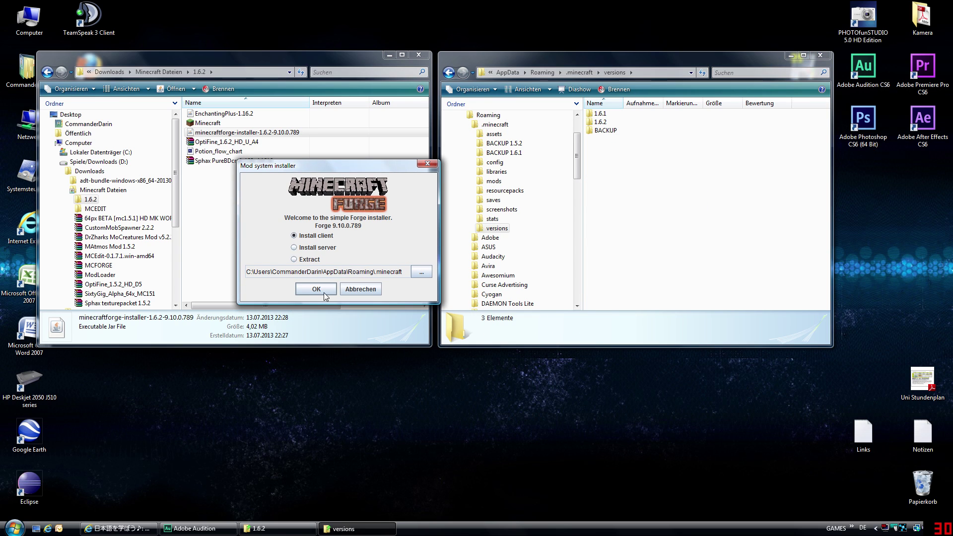
- Install the Forge client and check the new 1.6.2-Forge9.10.0.789 folder
left_click(297, 237)
left_click(320, 292)
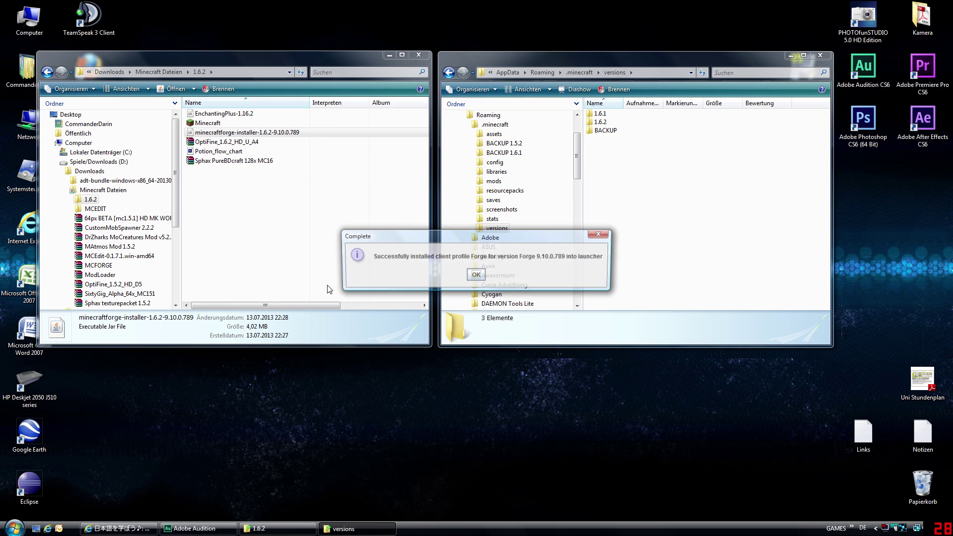
left_click(476, 276)
left_click(633, 130)
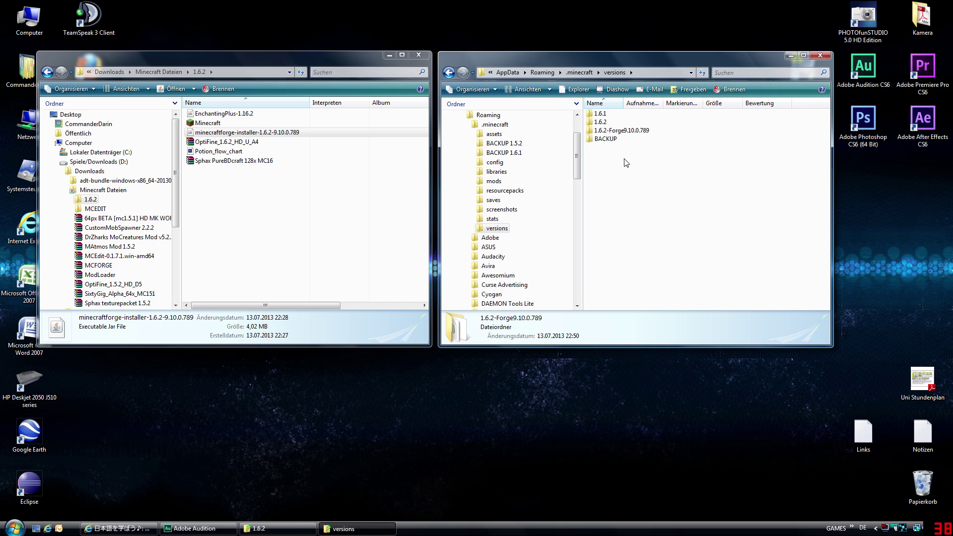
double_click(616, 131)
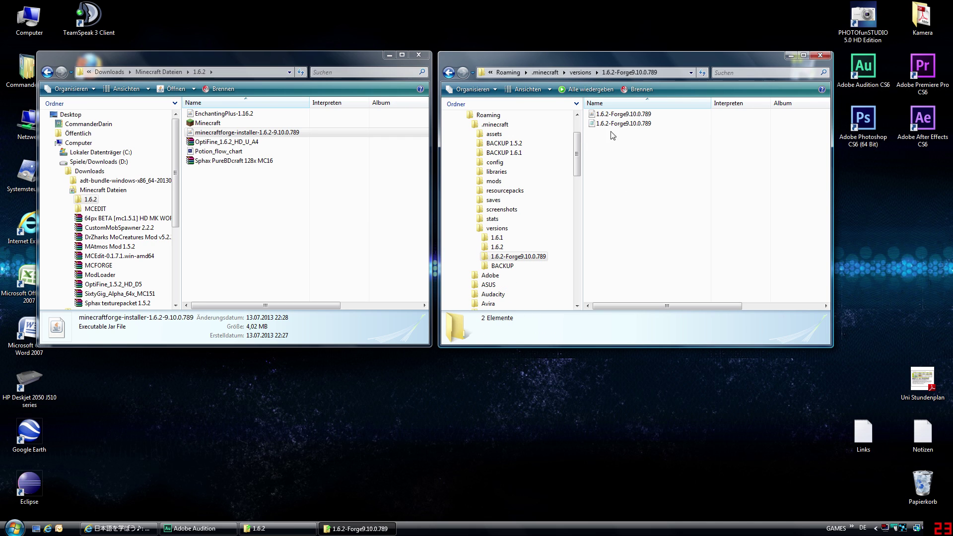
key("BackSpace")
- Rename the 1.6.2-Forge9.10.0.789 folder to TEST
right_click(645, 200)
left_click(616, 144)
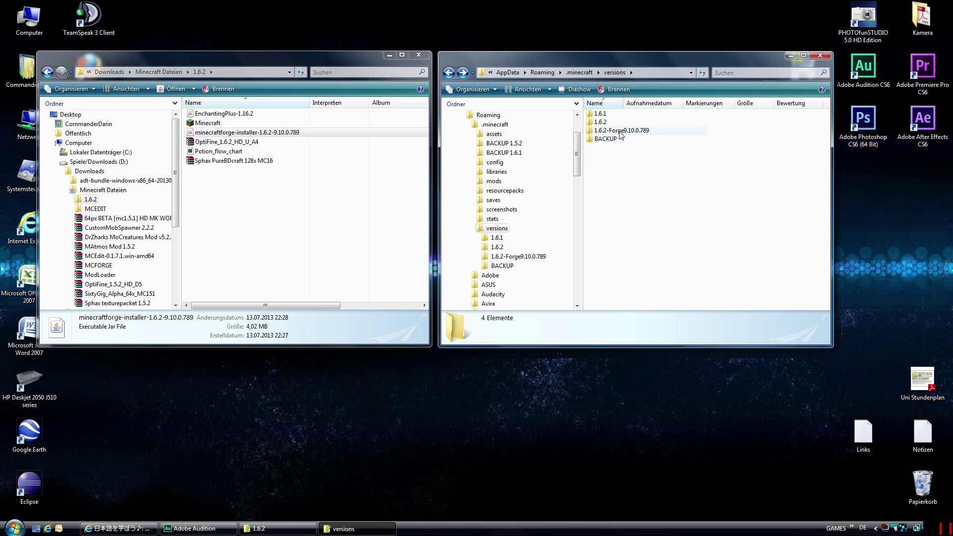
double_click(620, 132)
key("BackSpace")
right_click(645, 198)
left_click(637, 191)
left_click(633, 132)
key("F2")
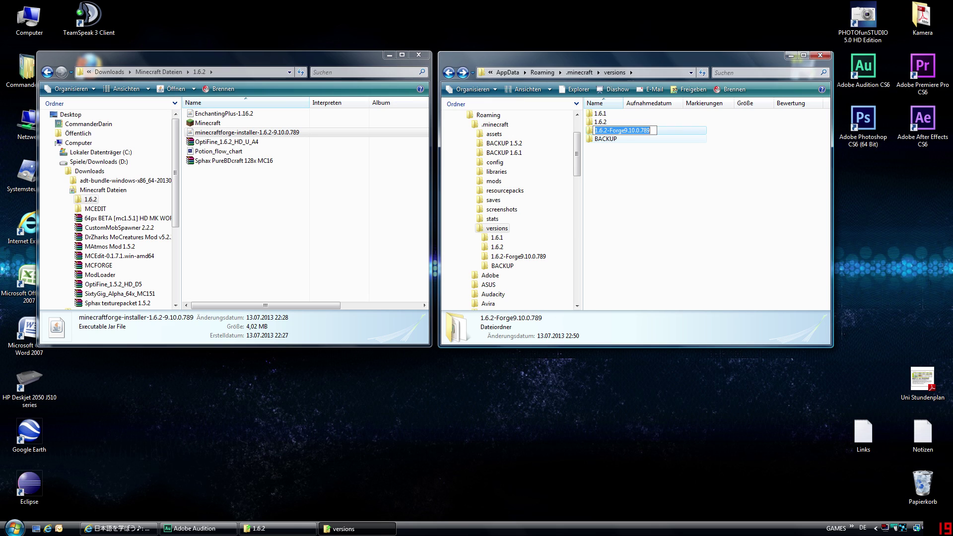
left_click_drag(635, 131, 652, 130)
type("TEST")
key("Return")
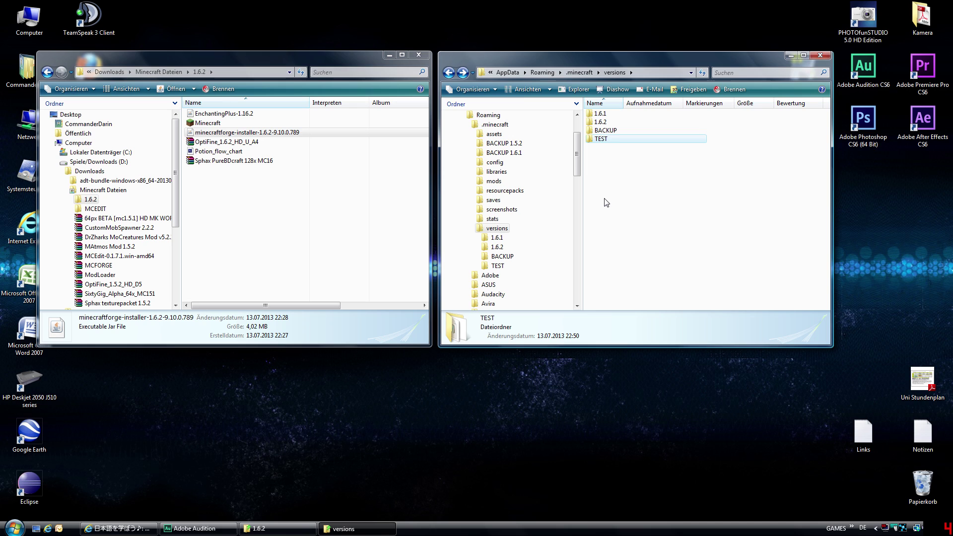
- Inside the TEST folder, rename both Forge files (jar and JSON) to TEST
key("BackSpace")
key("Return")
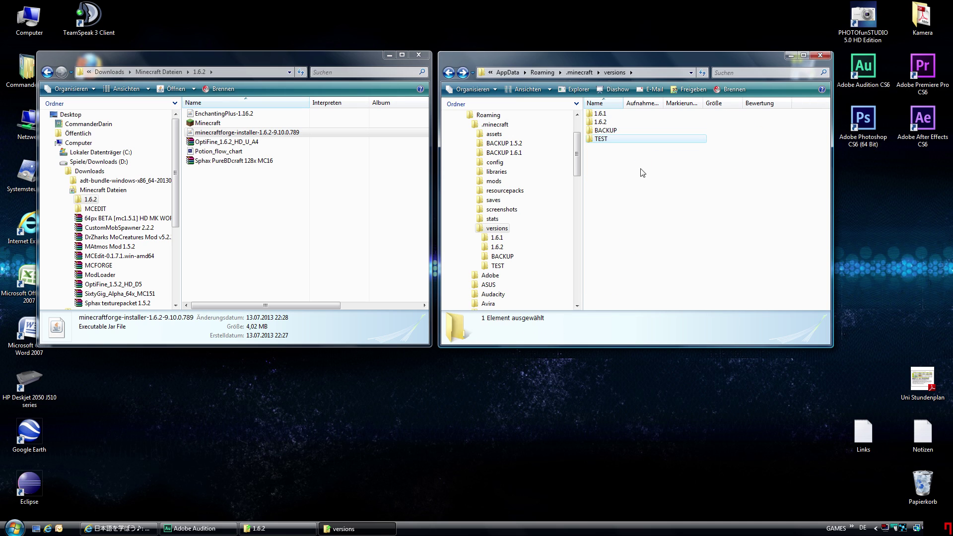
double_click(602, 139)
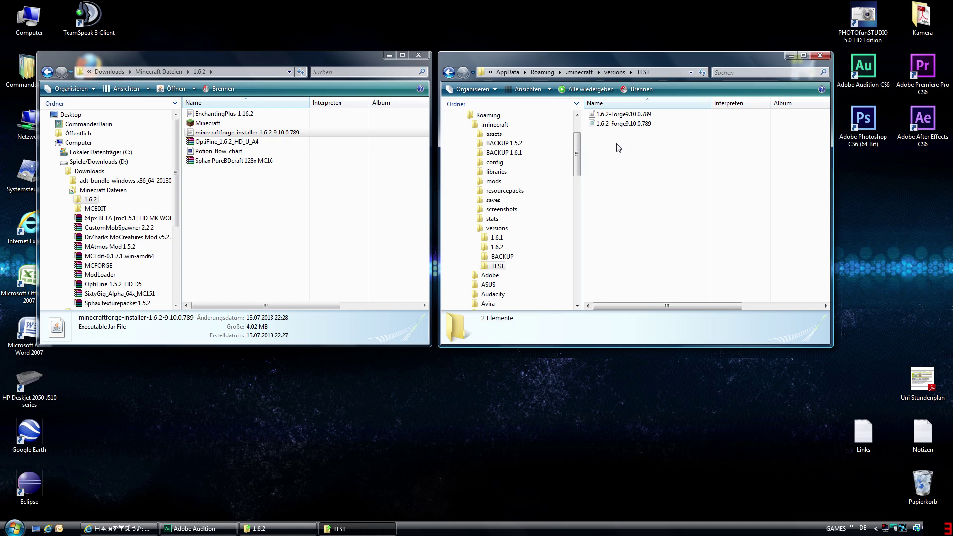
left_click(615, 115)
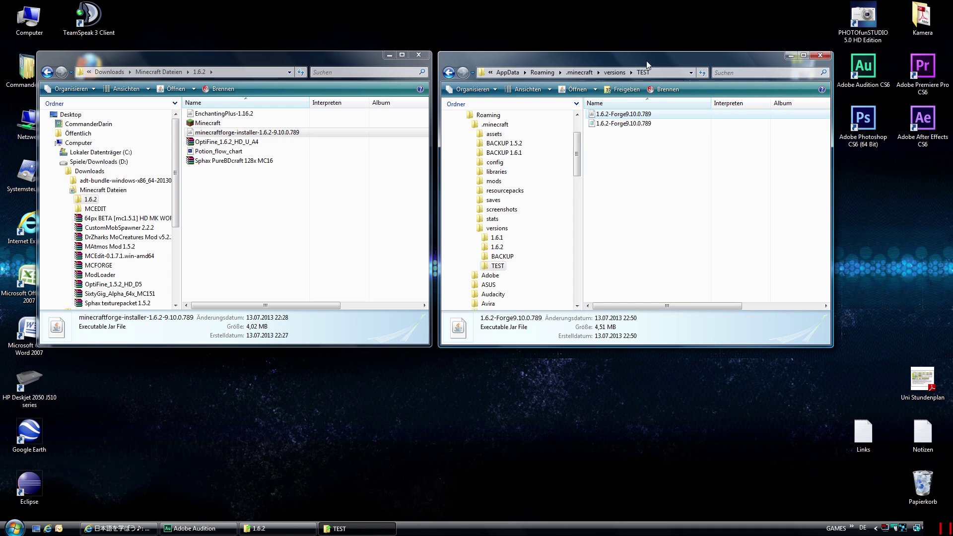
key("F2")
type("TEST")
left_click(620, 132)
left_click(617, 115)
key("F2")
type("TEST")
left_click(639, 172)
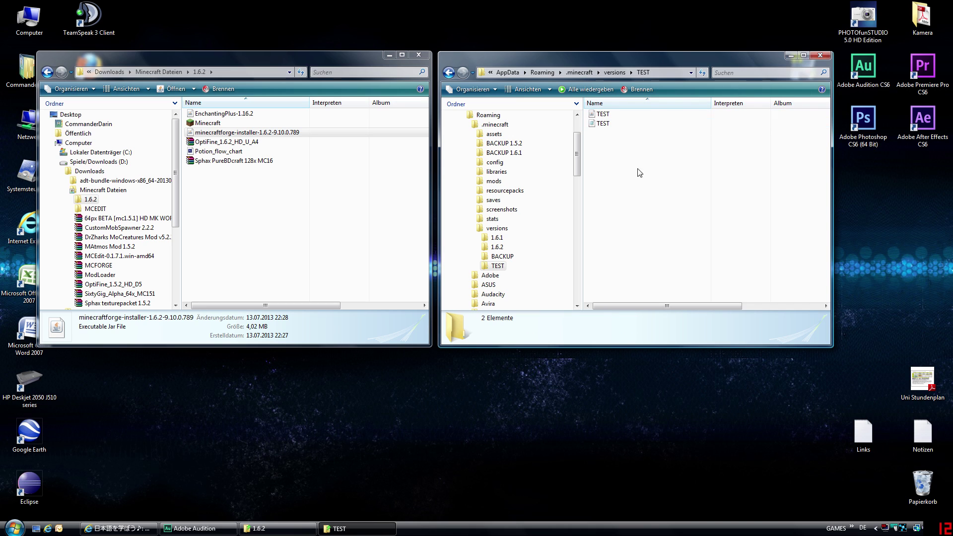
left_click(601, 126)
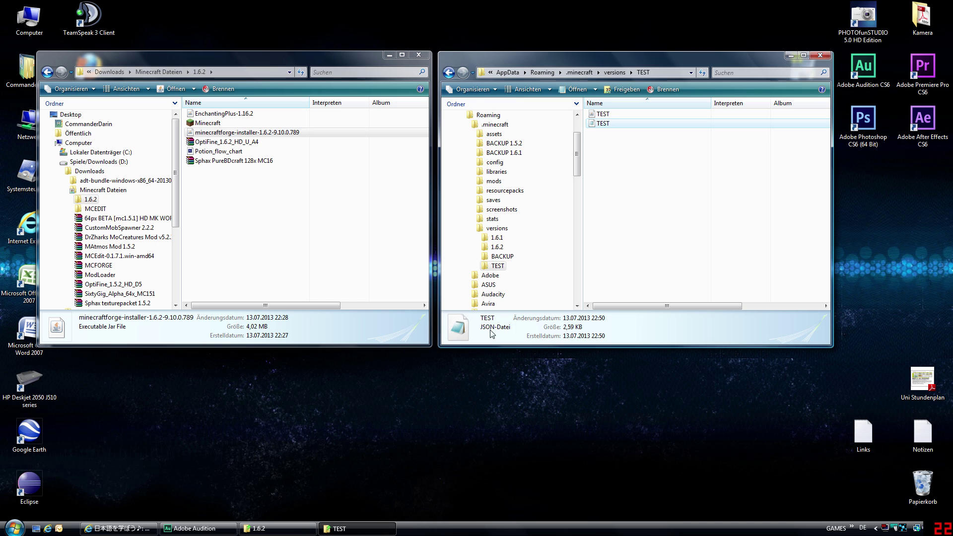
- Open TEST.json in Notepad
right_click(608, 125)
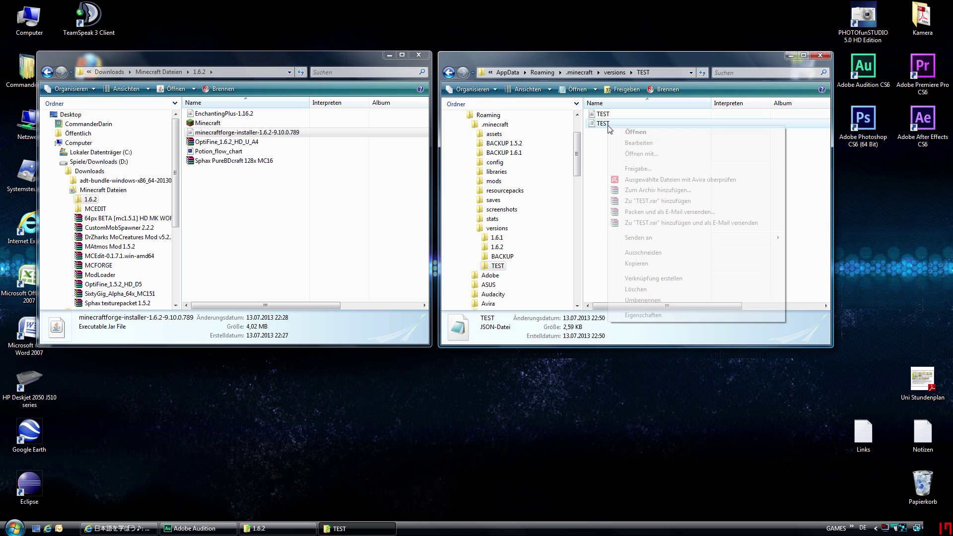
left_click(657, 153)
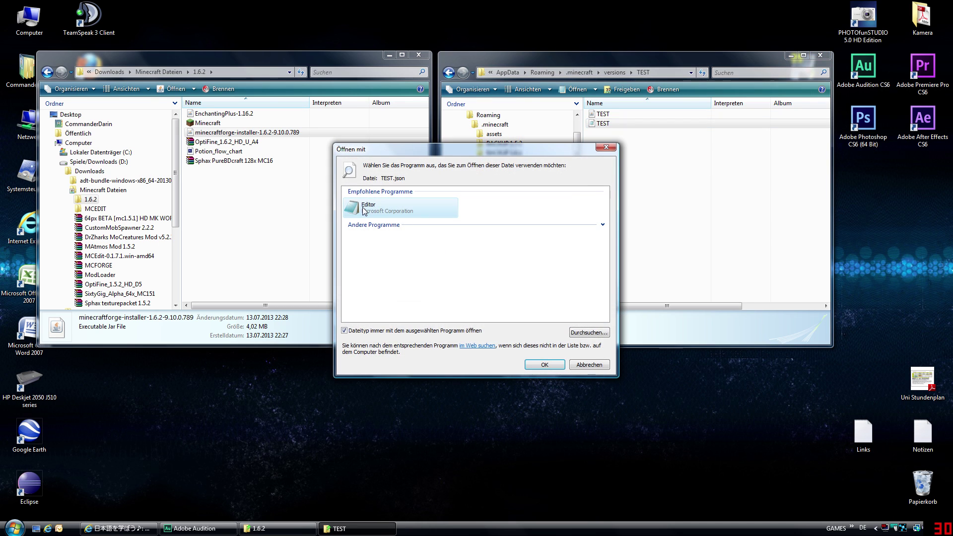
double_click(365, 211)
left_click_drag(430, 145, 452, 151)
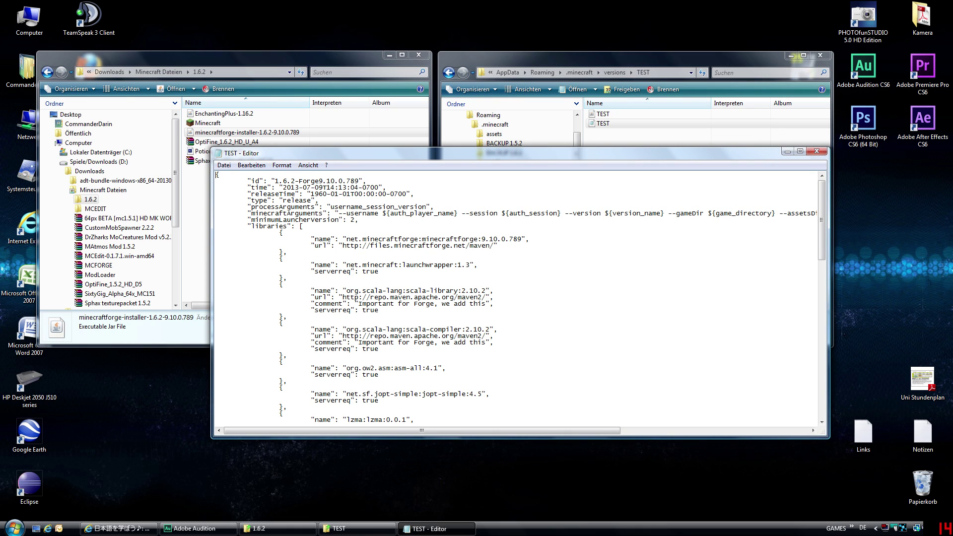
- Change the id value 1.6.2-Forge9.10.0.789 to TEST, save, and close Notepad
left_click_drag(282, 181, 358, 181)
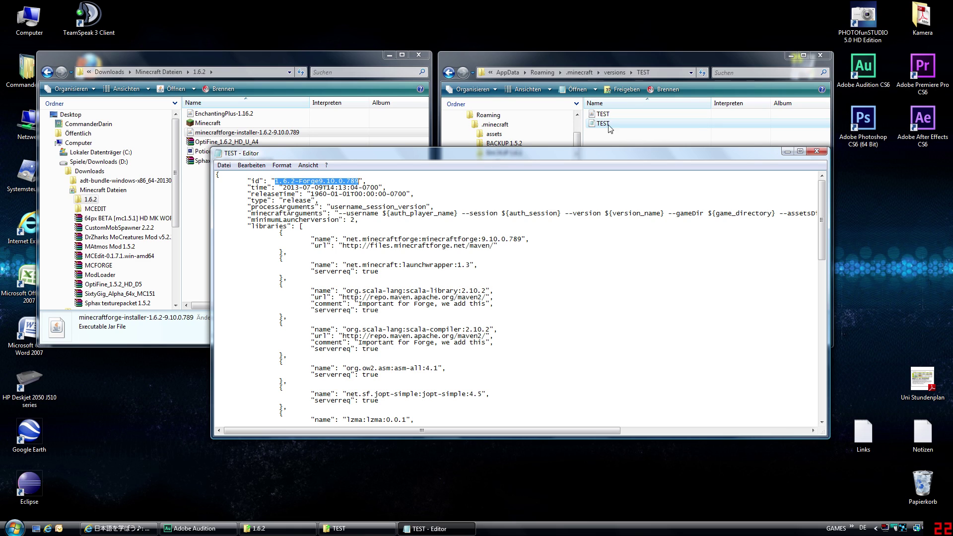
type("TEST")
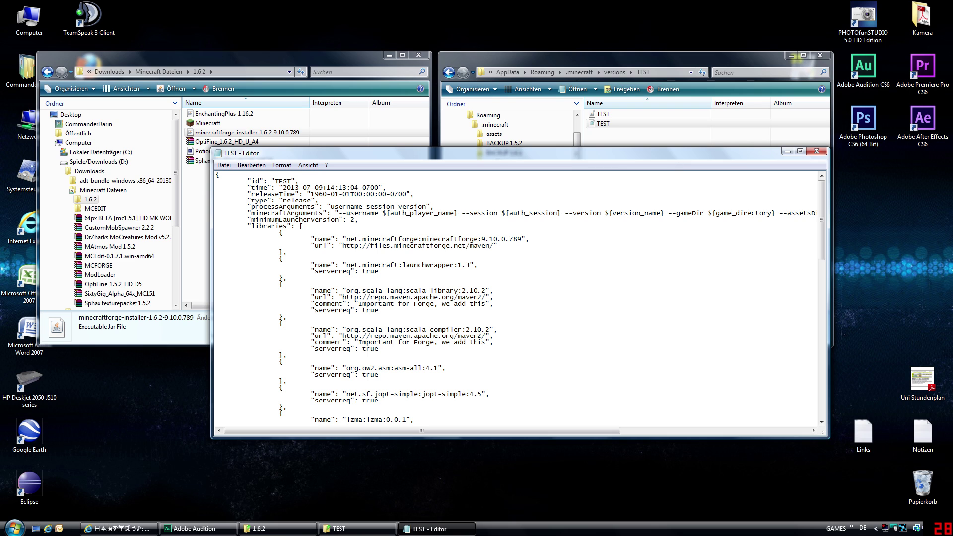
left_click(224, 165)
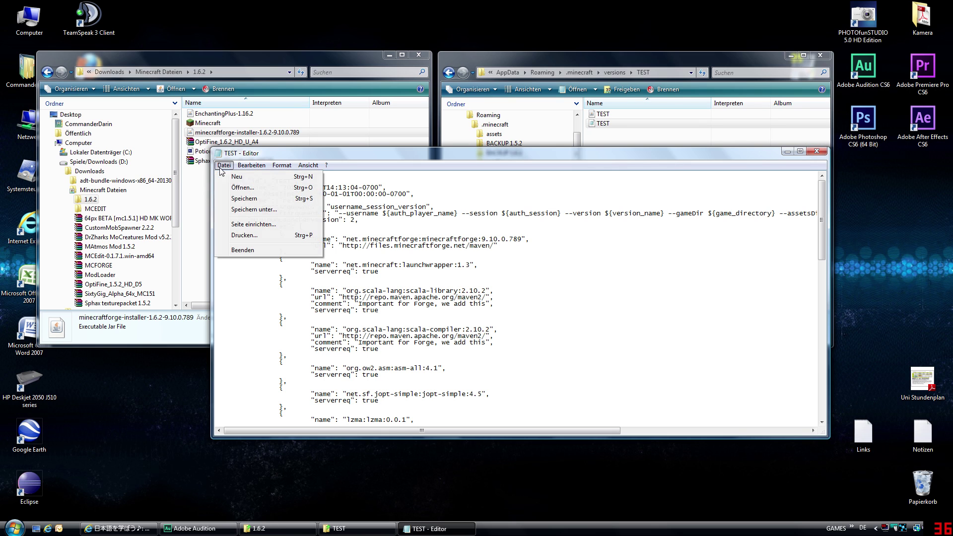
left_click(243, 200)
left_click(817, 151)
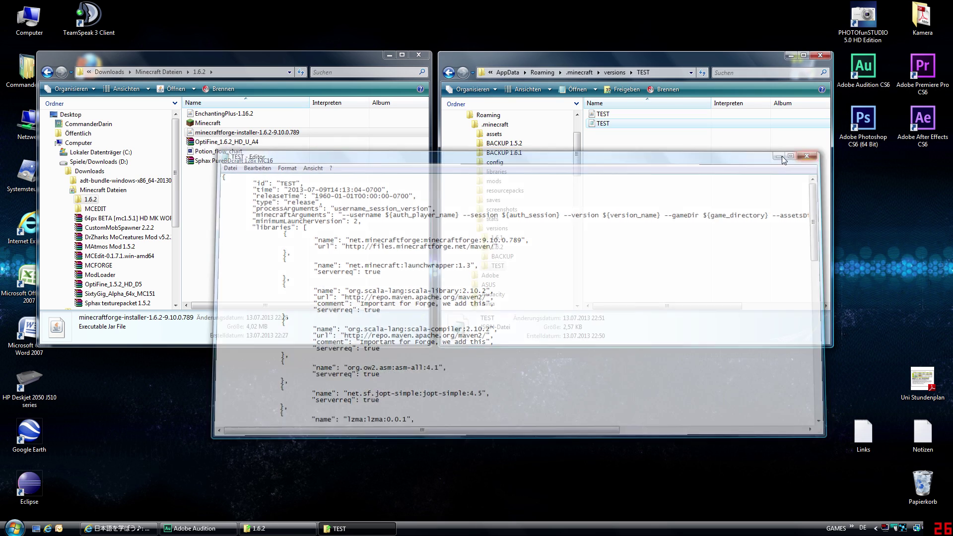
left_click(666, 170)
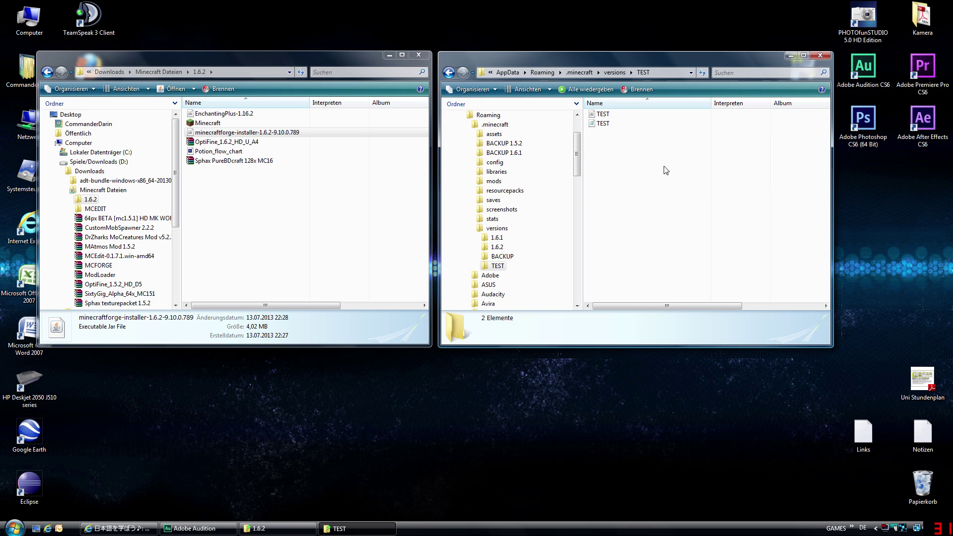
- Go up from versions\TEST to .minecraft and launch Minecraft, accepting the security warning
key("BackSpace")
left_click(615, 151)
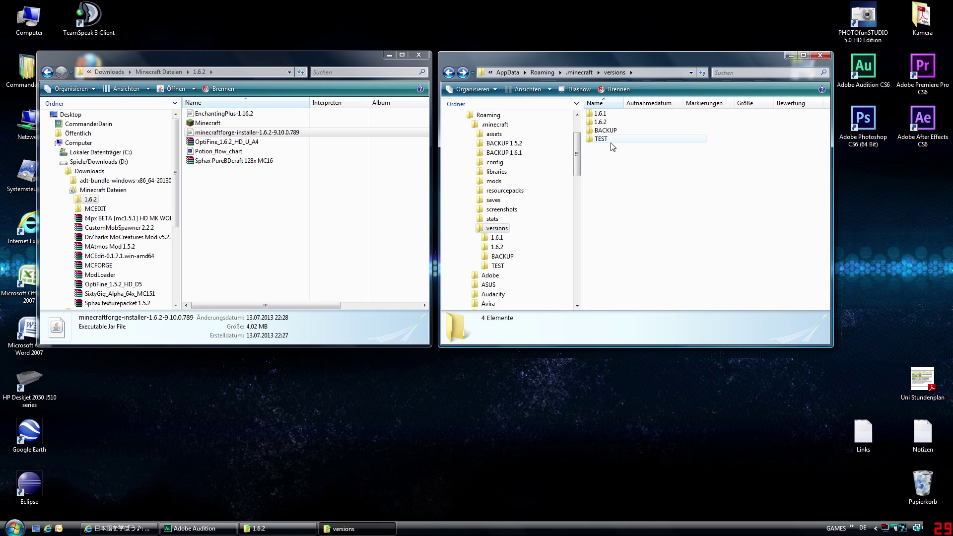
double_click(612, 140)
key("BackSpace")
left_click(622, 164)
key("alt+Tab")
key("BackSpace")
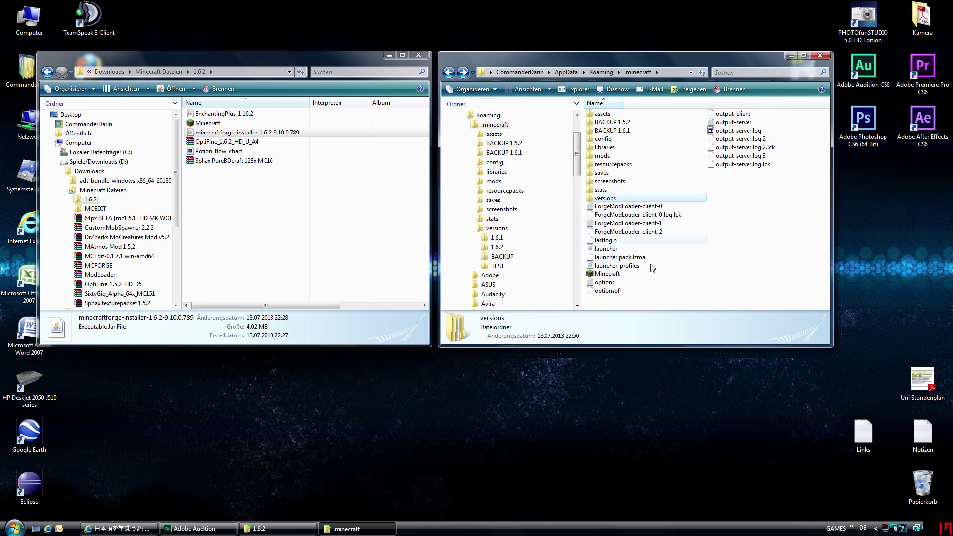
double_click(607, 274)
left_click(502, 273)
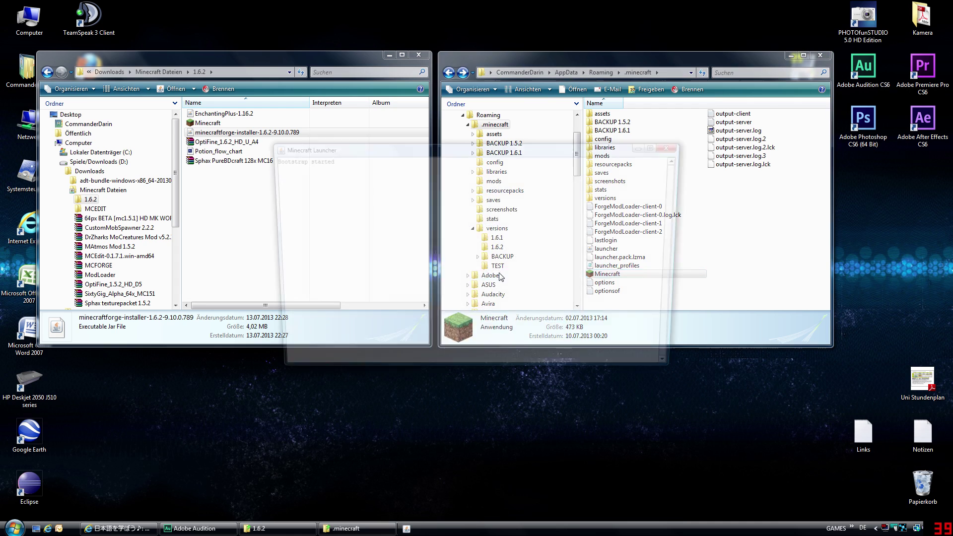
- Choose Forge as the launcher profile and enter a username
left_click_drag(501, 172, 502, 123)
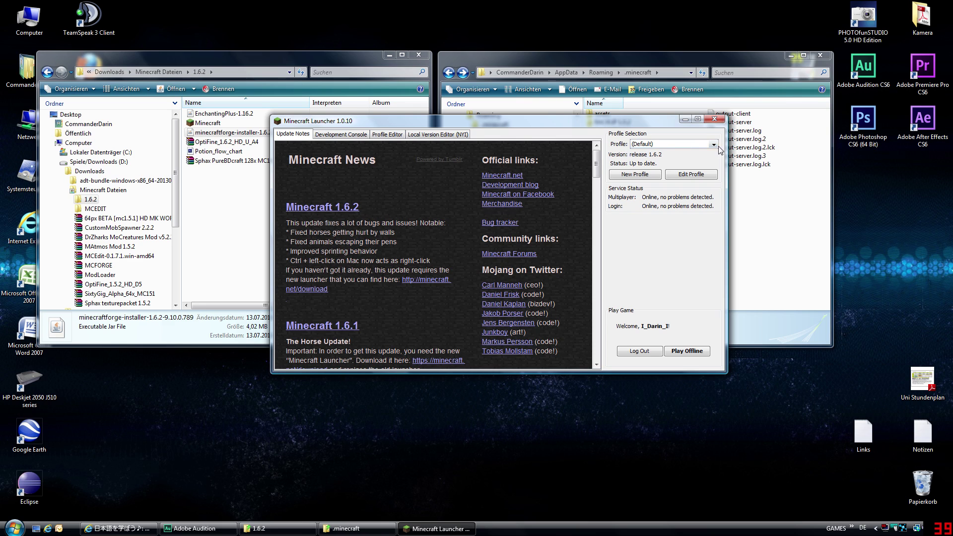
left_click(689, 144)
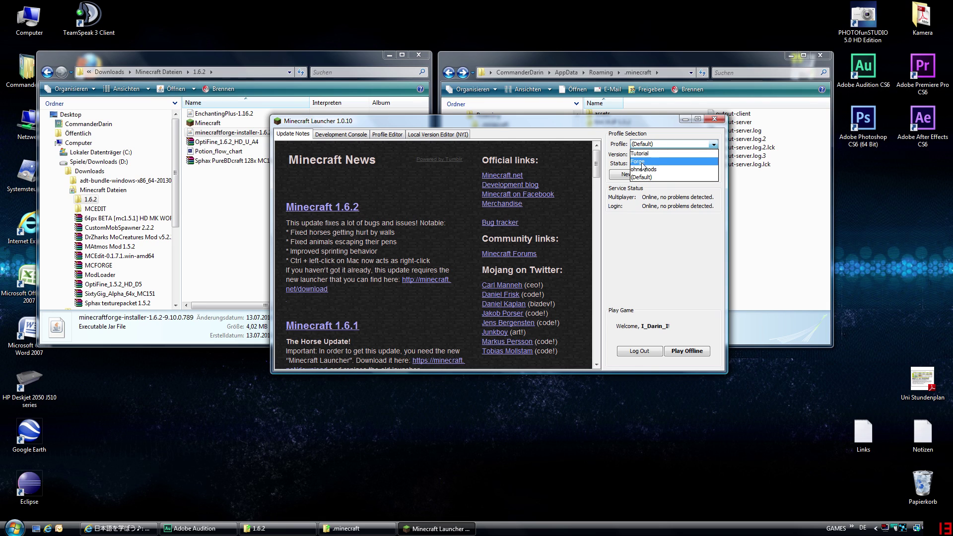
left_click(643, 163)
left_click(650, 145)
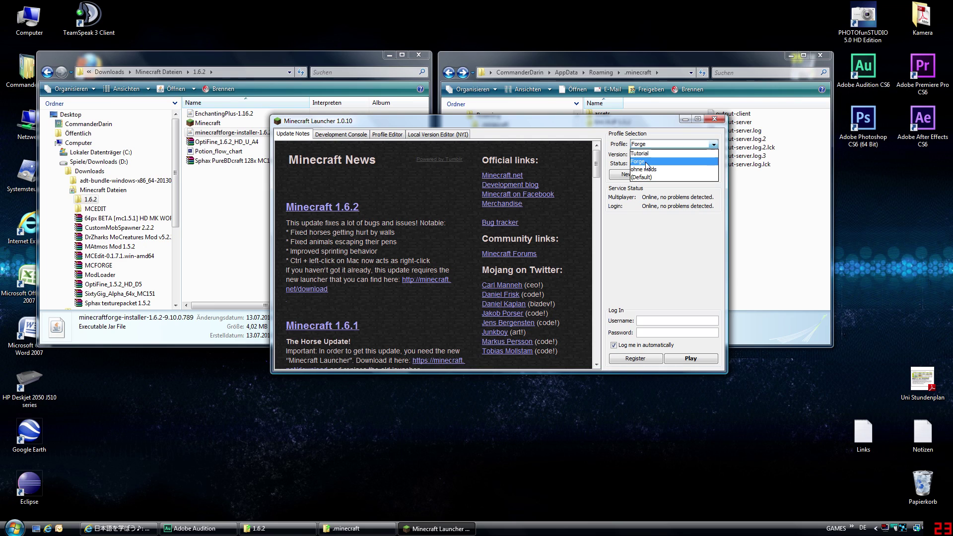
left_click(647, 167)
left_click_drag(631, 124, 526, 132)
left_click(557, 154)
left_click(555, 171)
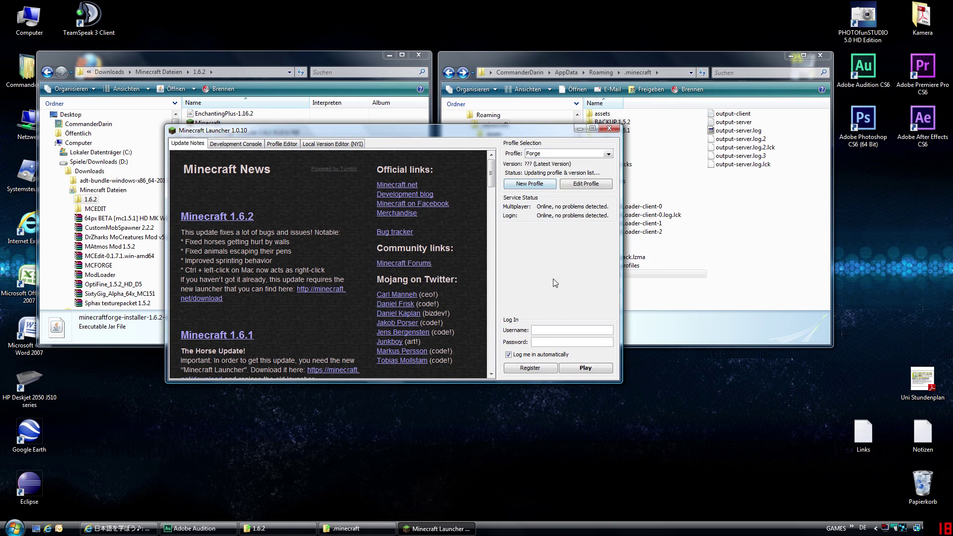
type("adasdfdfdsfdf")
- Look through the Development Console, Profile Editor and Local Version Editor tabs, then close the launcher
left_click_drag(522, 135, 560, 126)
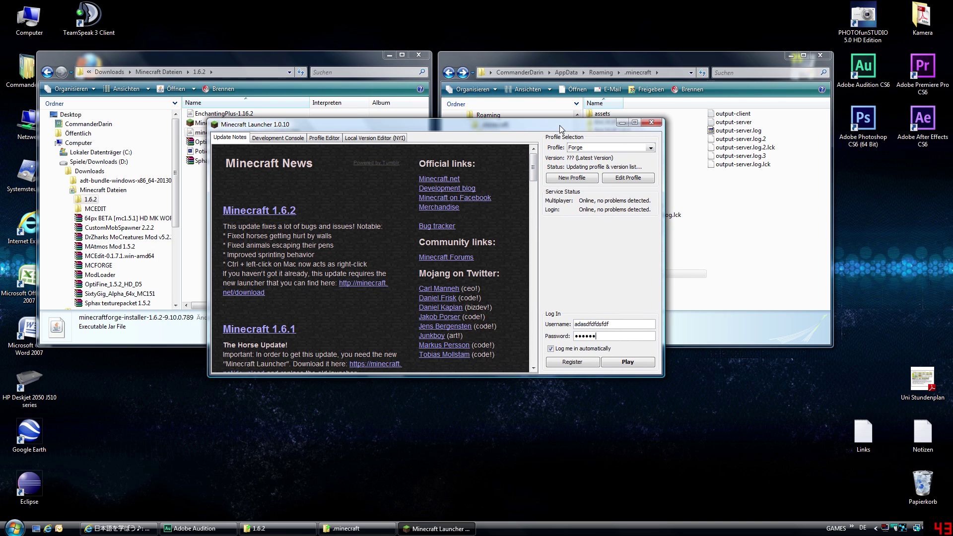
left_click(279, 139)
left_click(328, 138)
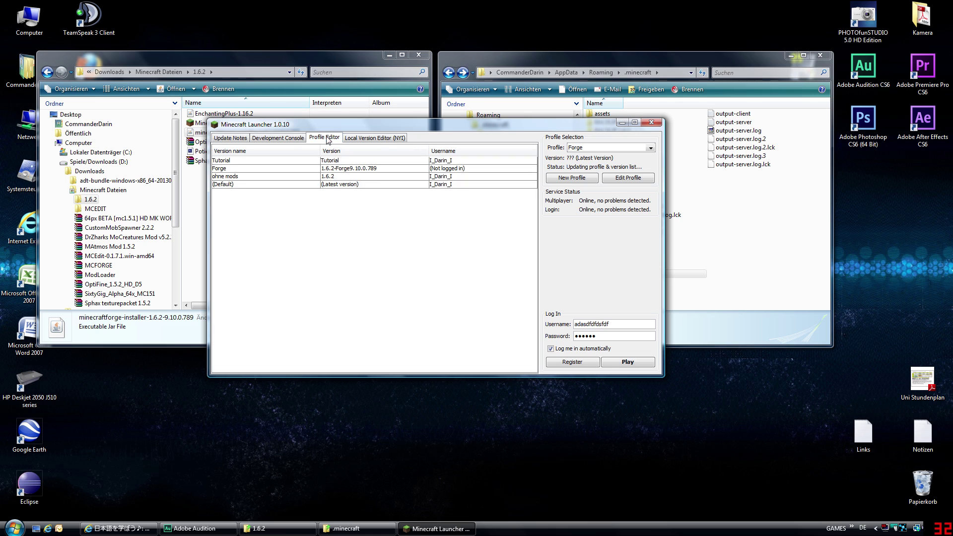
left_click(380, 139)
left_click(284, 138)
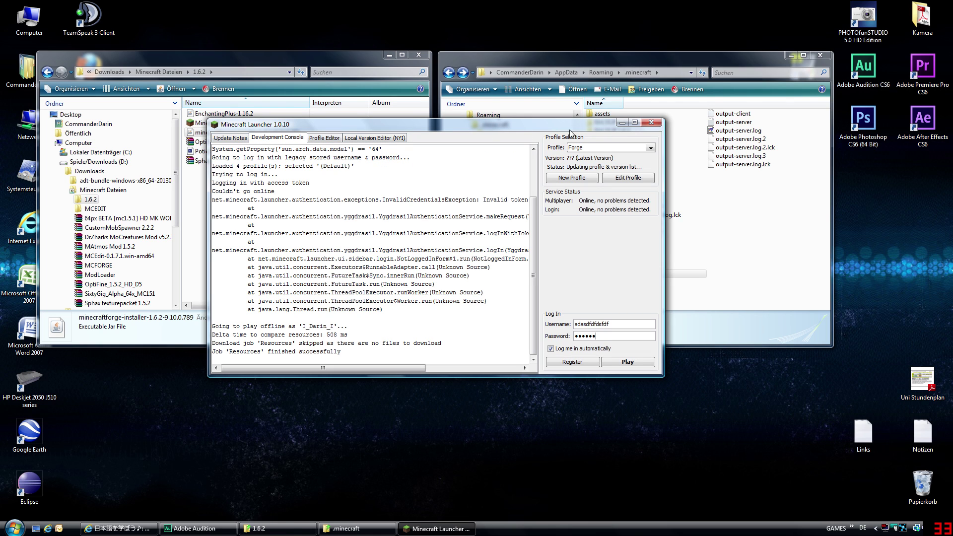
left_click(651, 122)
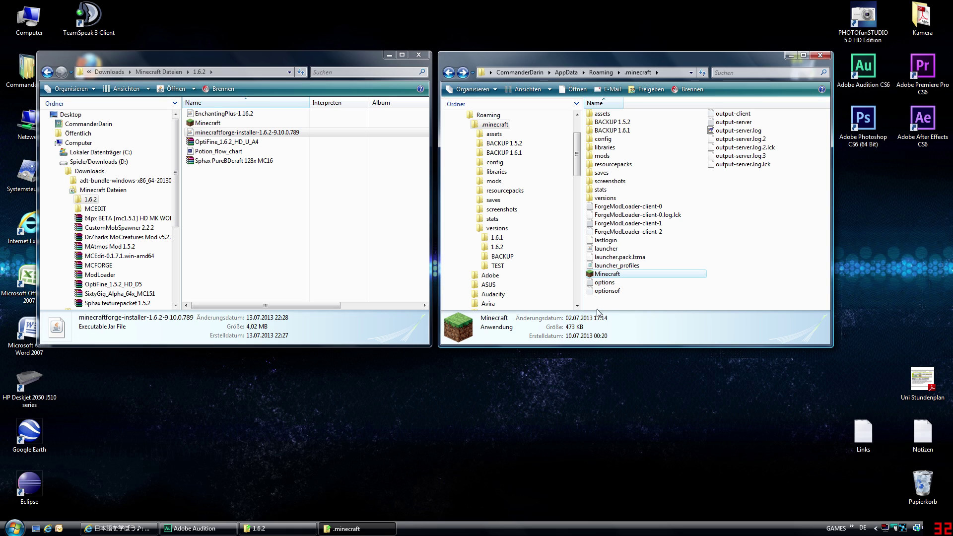
- Go into versions\TEST and open the TEST jar with WinRAR archiver
left_click(656, 308)
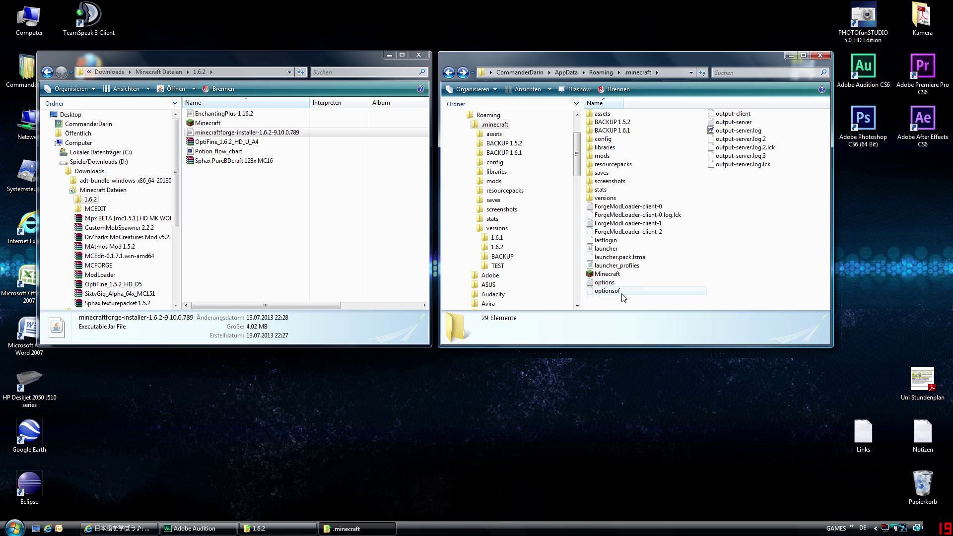
double_click(618, 199)
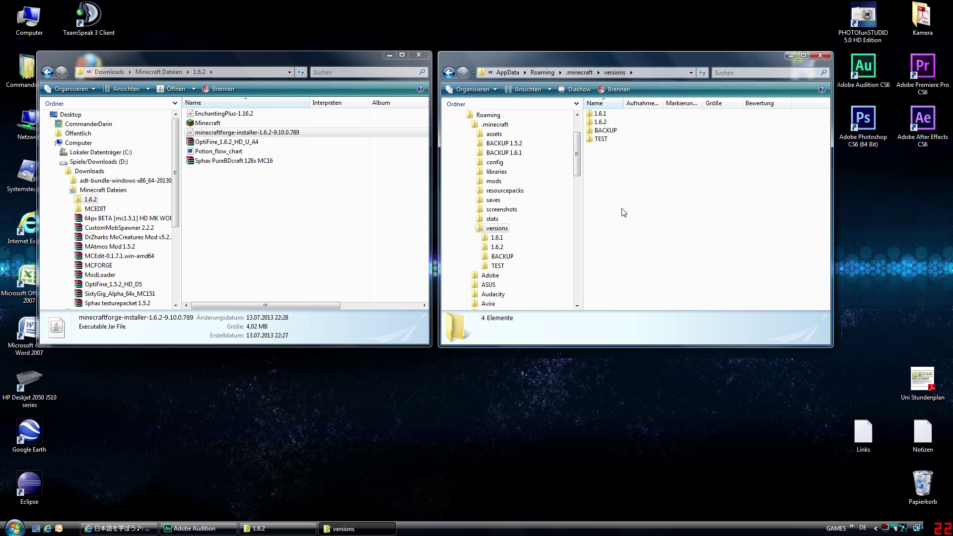
double_click(610, 140)
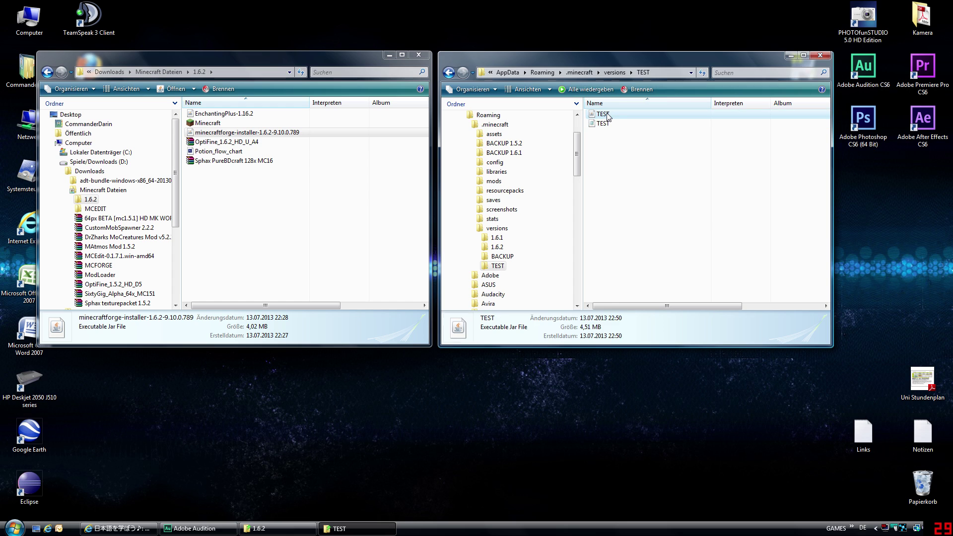
left_click(636, 154)
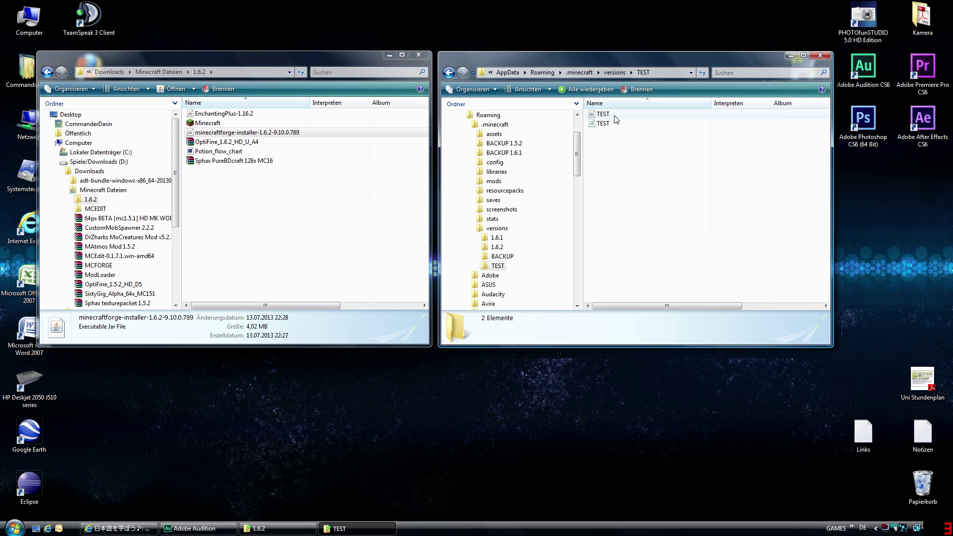
left_click(616, 116)
key("BackSpace")
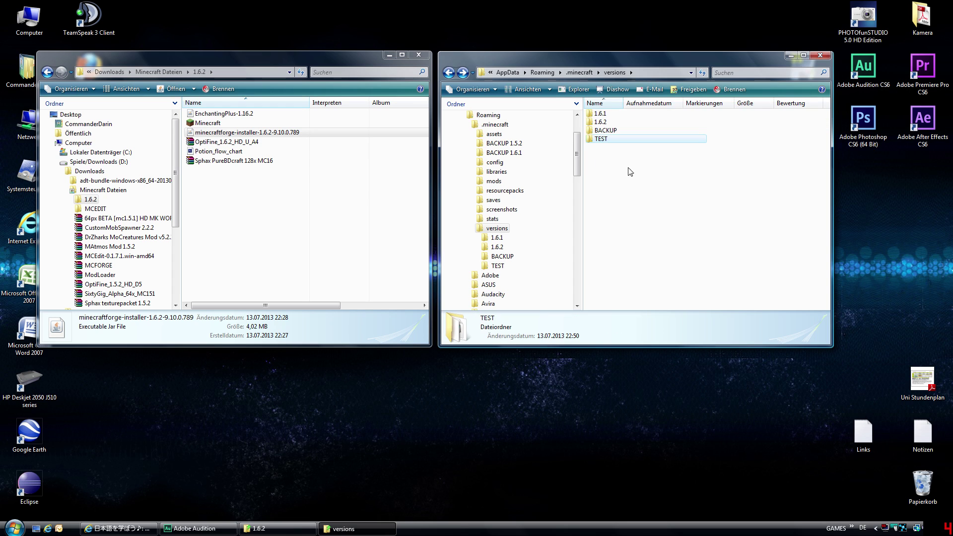
key("Return")
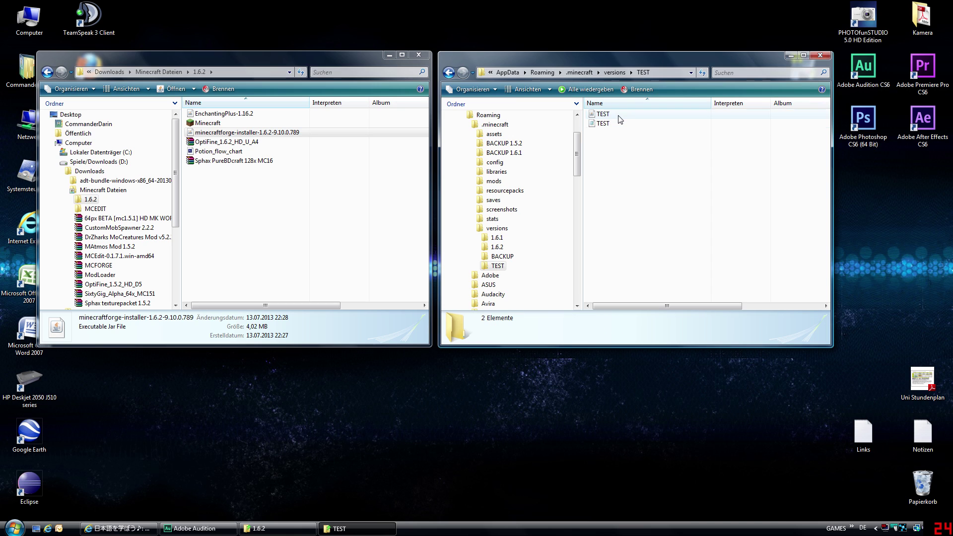
left_click(618, 116)
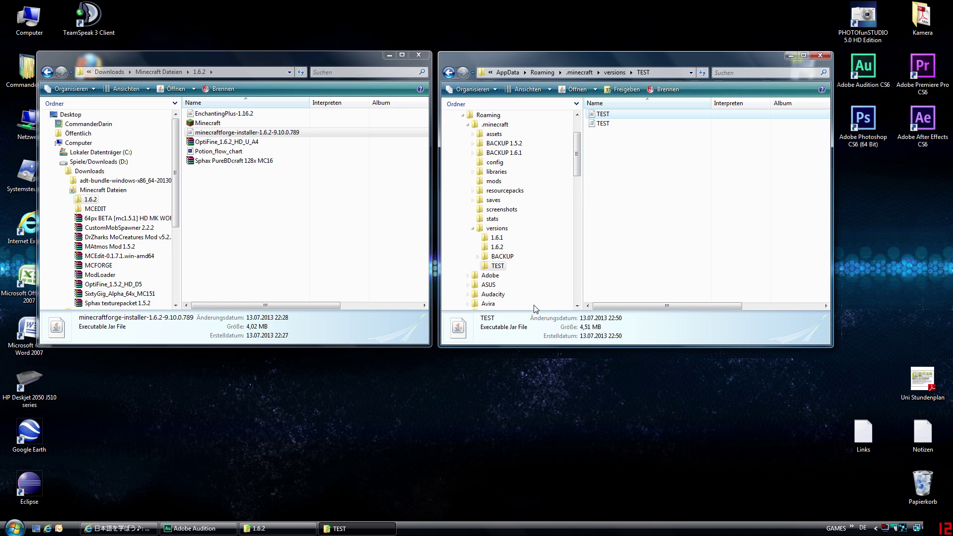
right_click(617, 115)
mouse_move(665, 133)
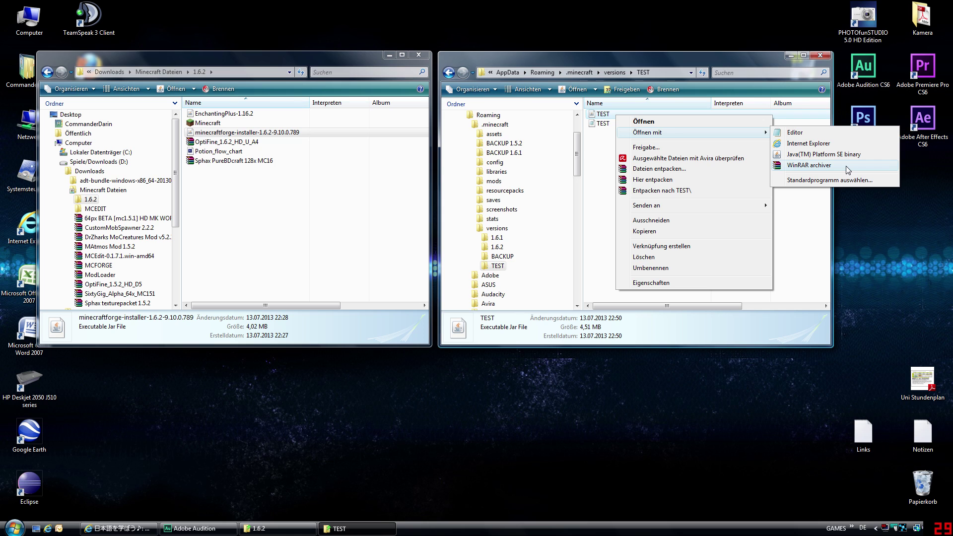
left_click(846, 166)
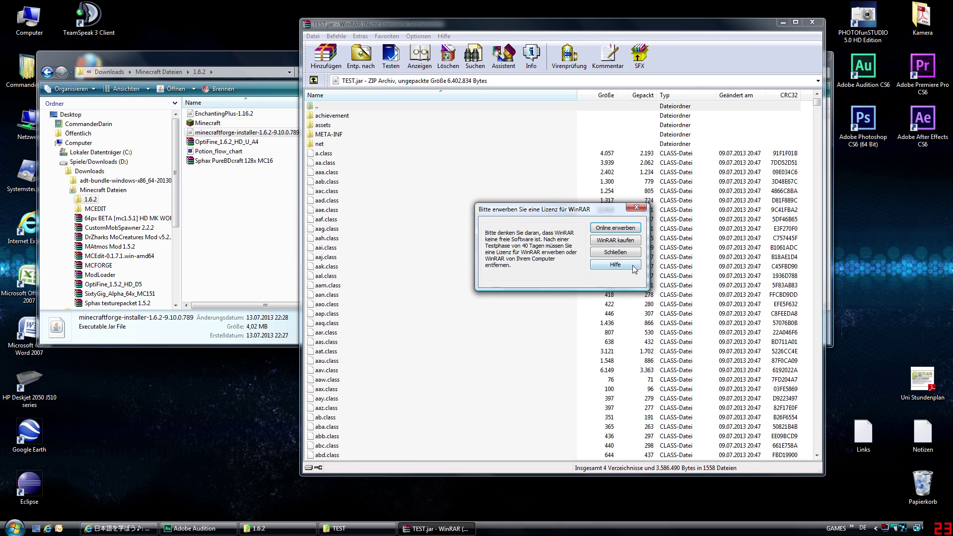
- Dismiss the WinRAR licence reminder, browse TEST.jar's entries, then return to the Downloads 1.6.2 folder
left_click(627, 252)
left_click_drag(606, 31, 724, 46)
left_click(463, 131)
left_click(505, 168)
left_click(505, 168)
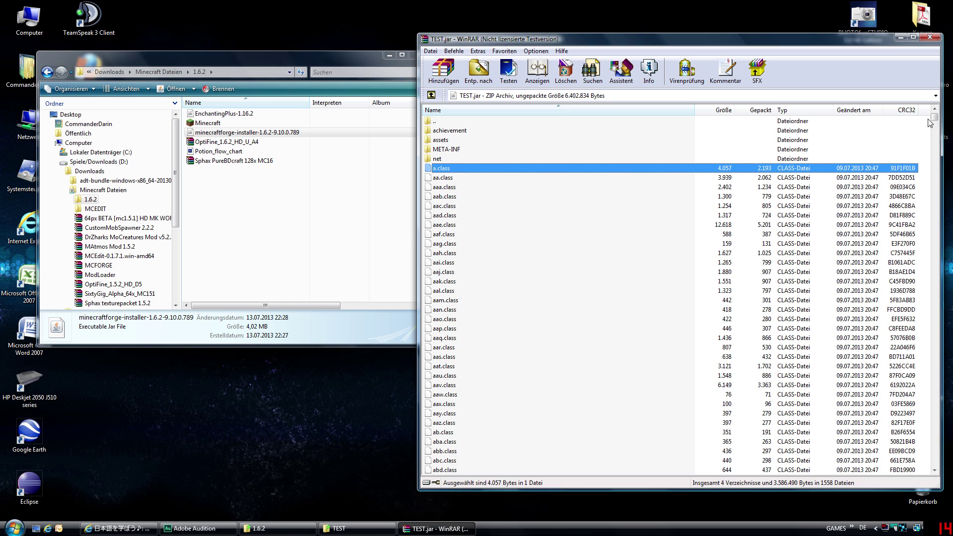
left_click(510, 159)
left_click(475, 142)
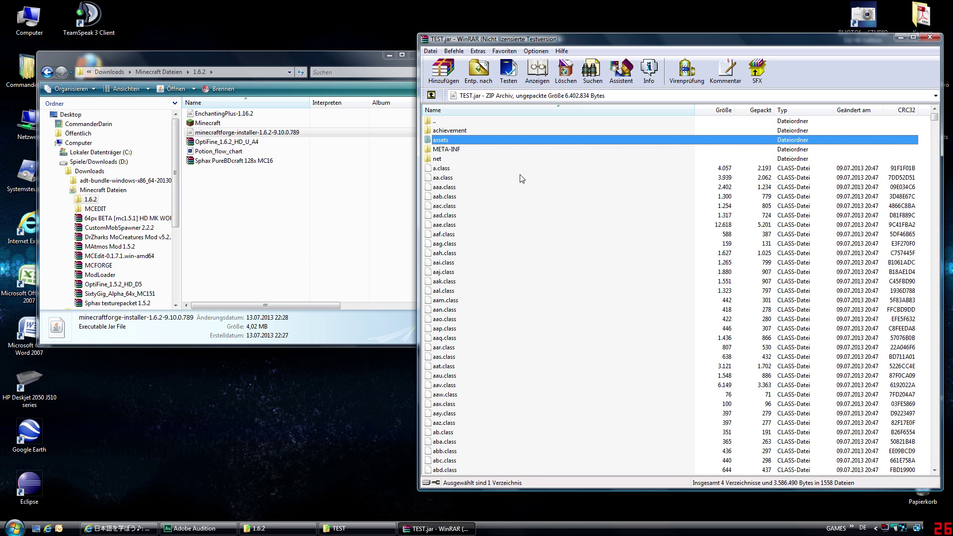
left_click(272, 213)
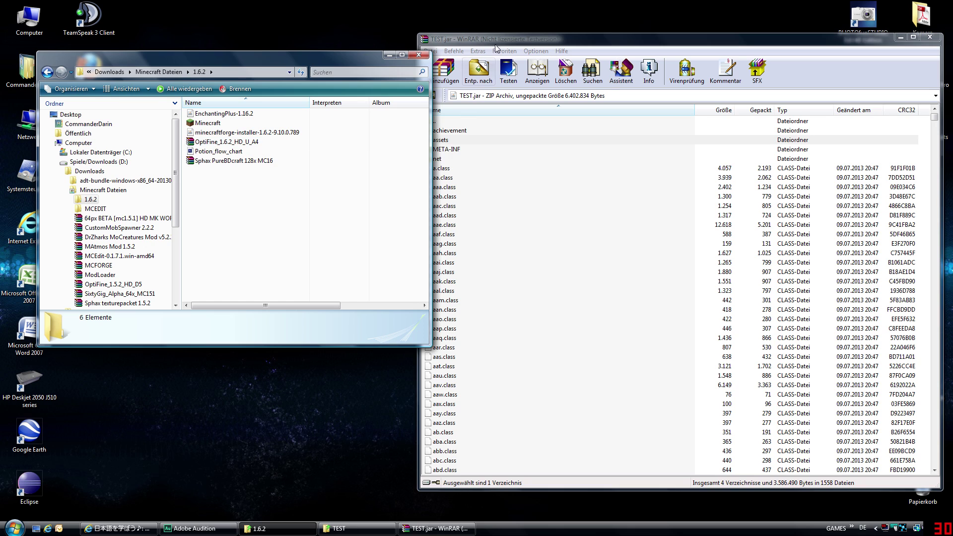
left_click_drag(491, 39, 495, 37)
left_click(264, 179)
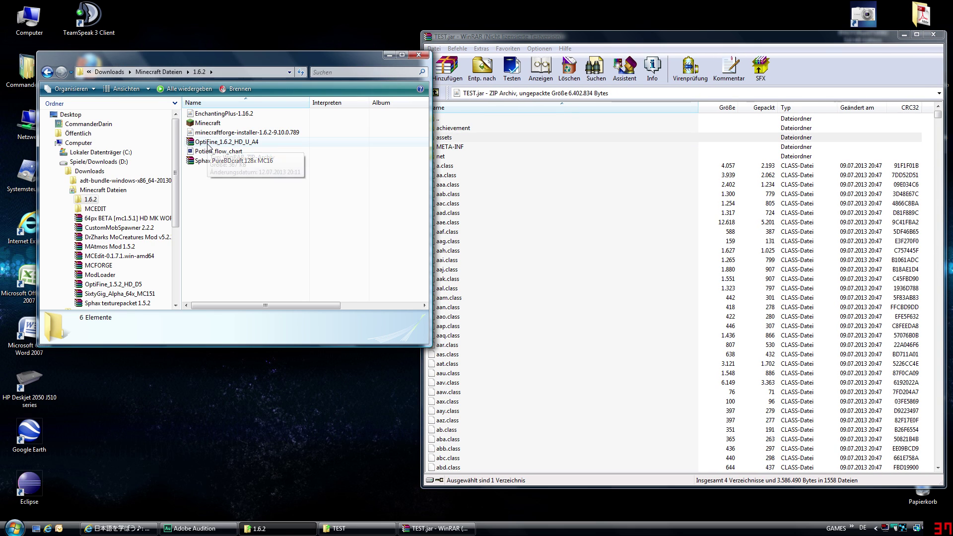
- Open the OptiFine_1.6.2_HD_U_A4 archive in WinRAR beside TEST.jar, dismissing the licence reminder
double_click(226, 141)
left_click_drag(424, 24, 425, 34)
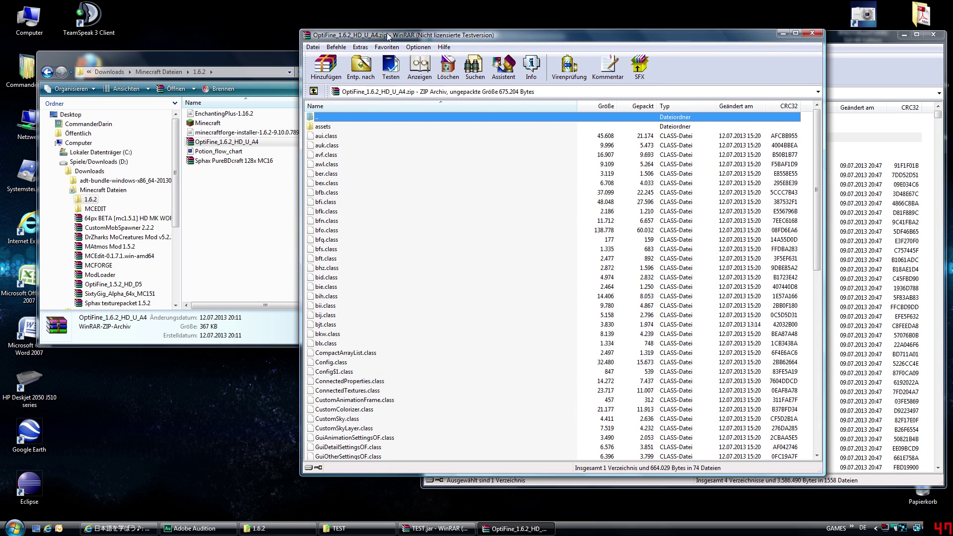
left_click(602, 256)
left_click_drag(648, 36, 350, 37)
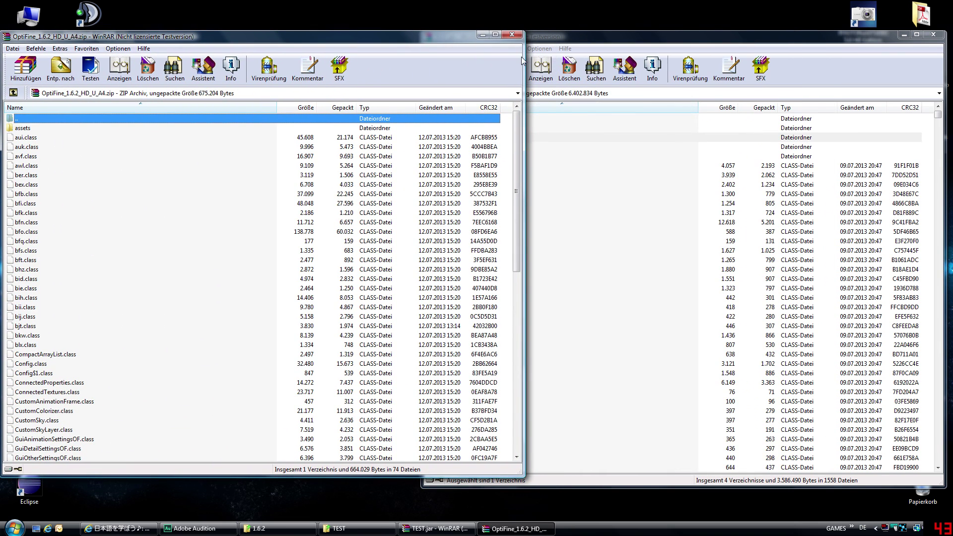
left_click_drag(522, 57, 416, 62)
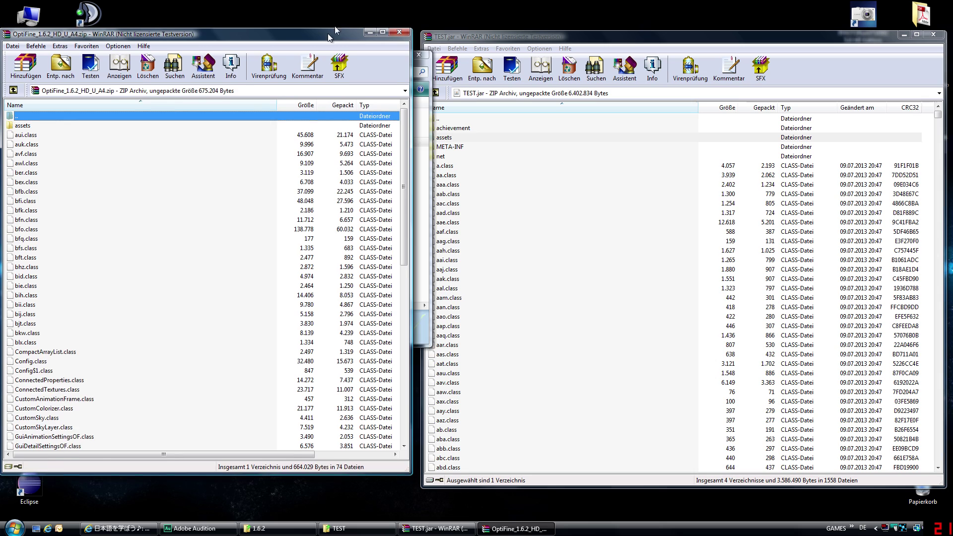
left_click_drag(223, 37, 237, 20)
left_click(225, 149)
left_click(113, 169)
left_click(134, 226)
left_click(181, 189)
- Copy all OptiFine files into TEST.jar and confirm the addition
key("ctrl+a")
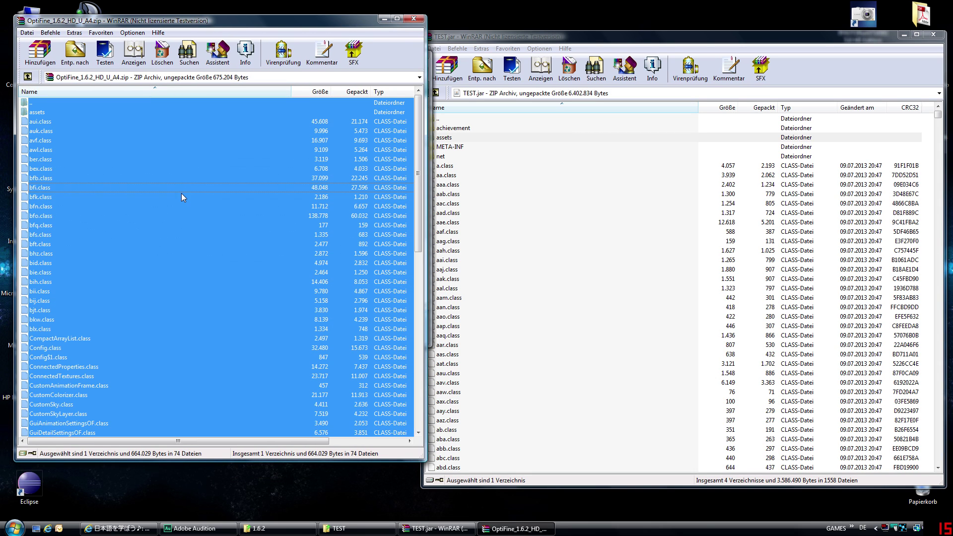
mouse_move(419, 121)
left_mouse_down()
mouse_move(407, 297)
mouse_move(418, 252)
mouse_move(418, 107)
left_mouse_up()
left_click_drag(64, 215, 695, 242)
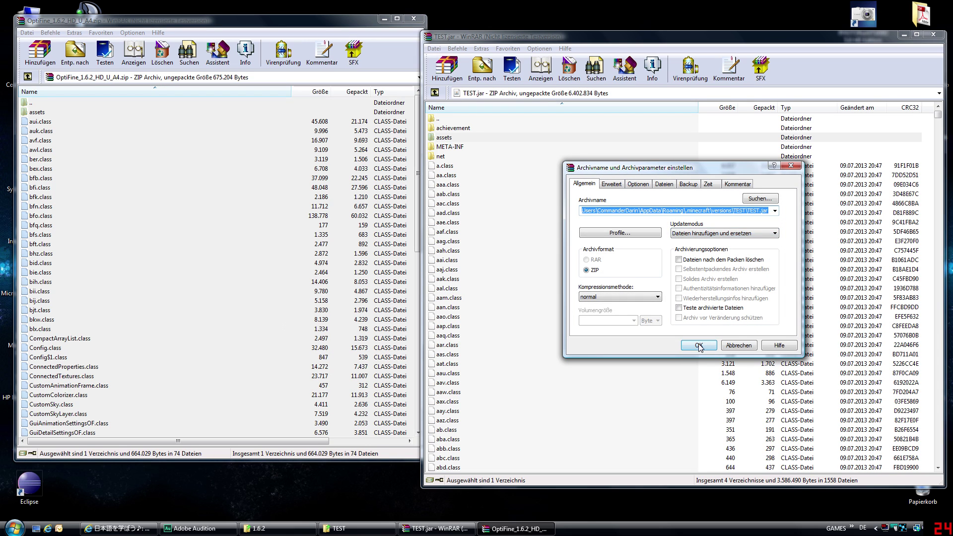
left_click(699, 346)
left_click(557, 244)
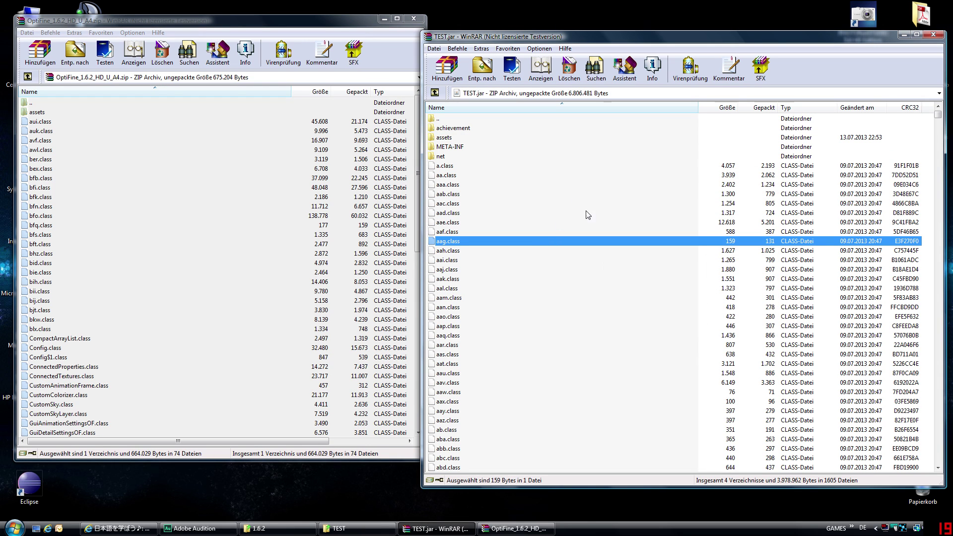
- Close the OptiFine archive and select the META-INF folder in TEST.jar
left_click(393, 23)
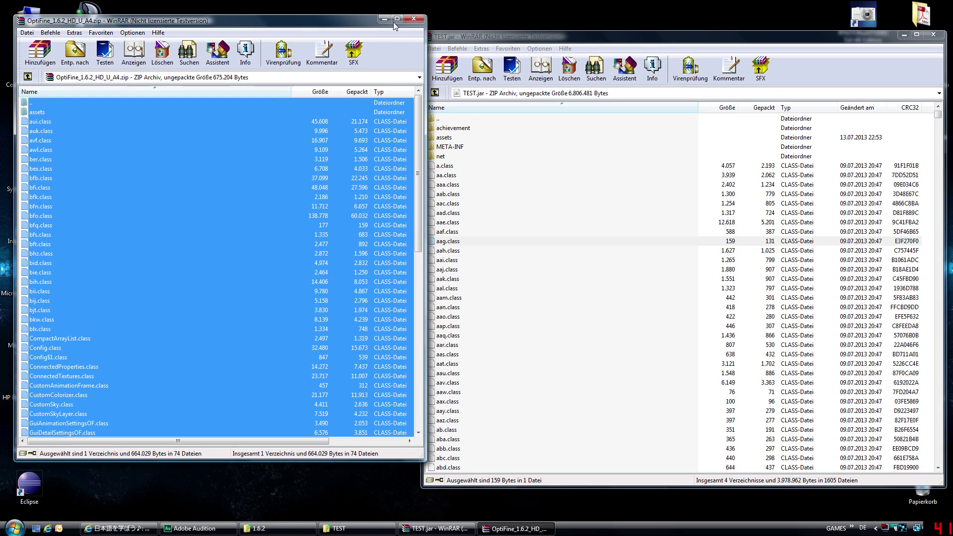
left_click(412, 19)
left_click_drag(513, 38, 410, 23)
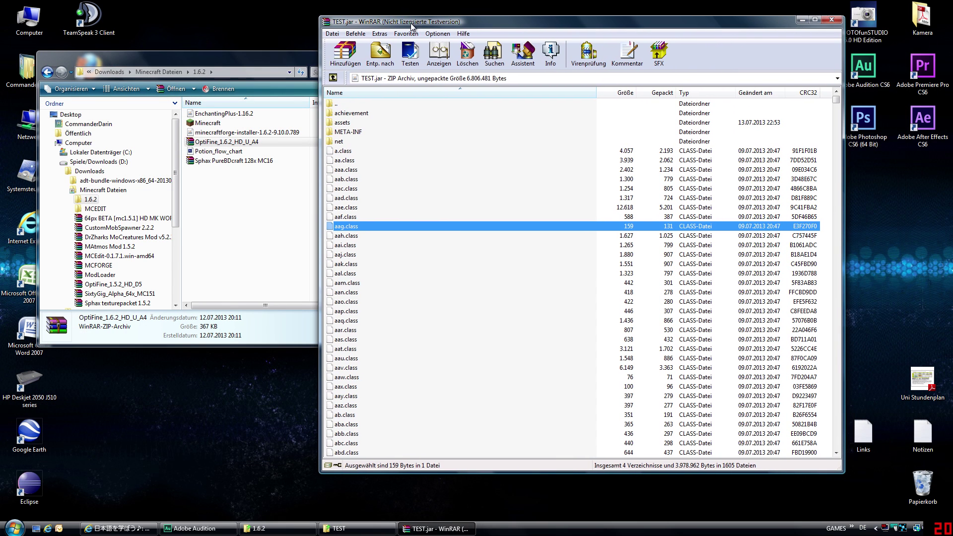
left_click(443, 180)
left_click(362, 134)
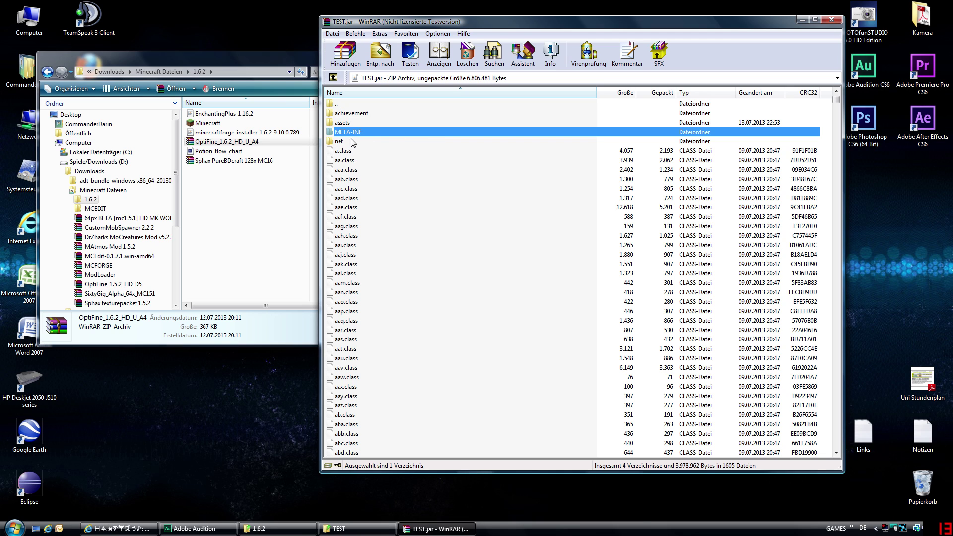
- Delete META-INF from TEST.jar, confirm with Ja, and close WinRAR
key("Delete")
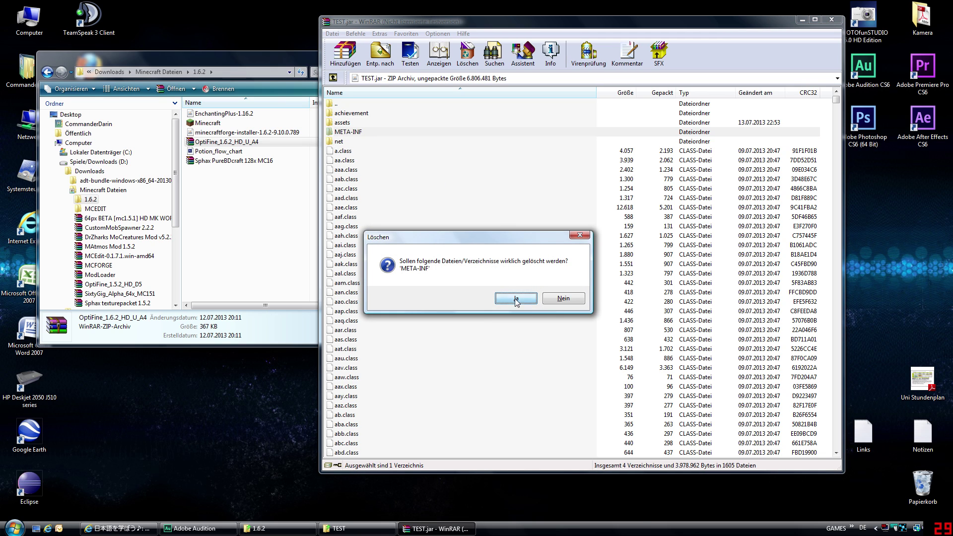
left_click(516, 299)
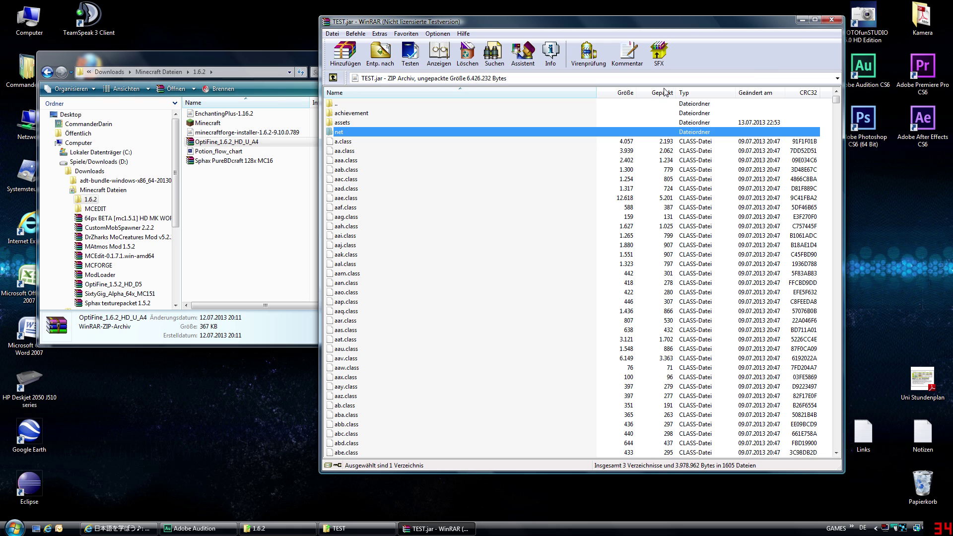
left_click(693, 150)
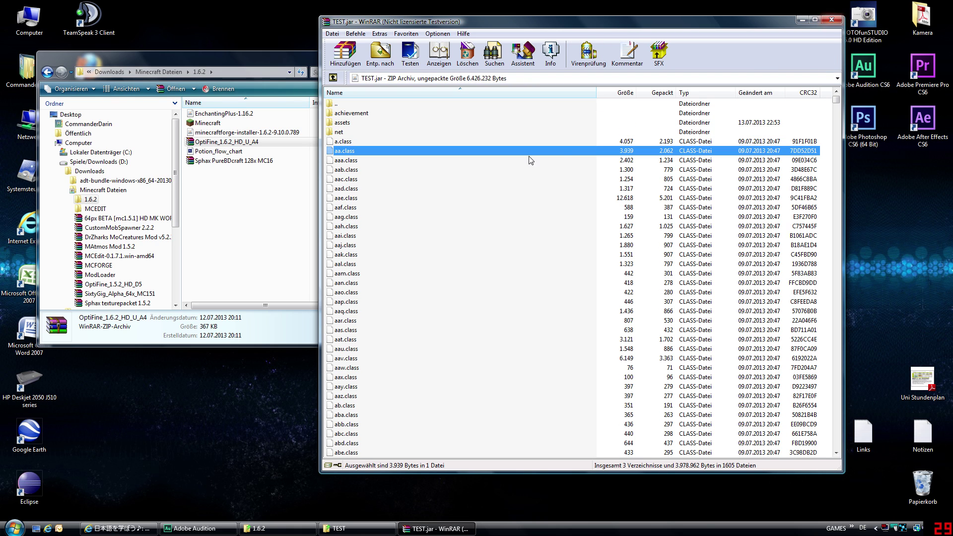
left_click(832, 20)
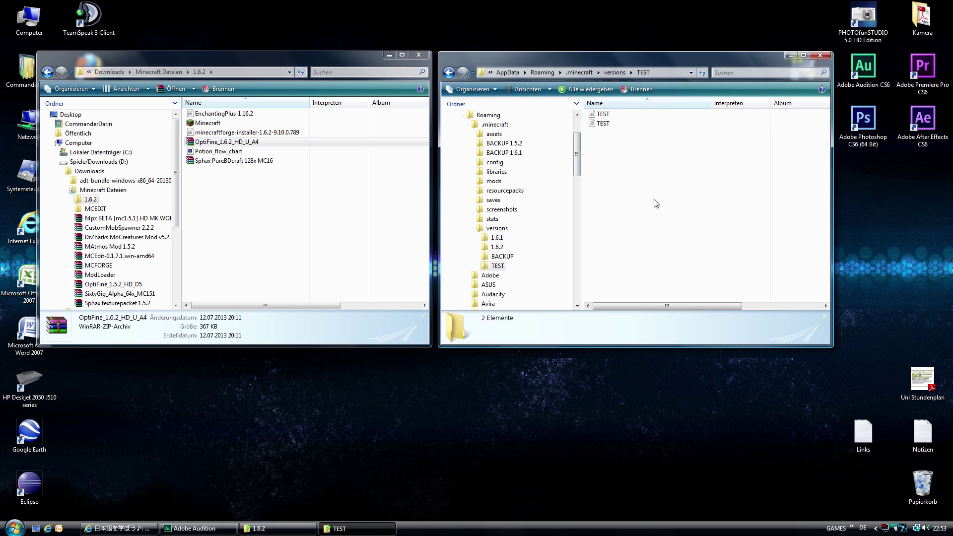
- Go back up to the .minecraft folder and open its mods folder
key("BackSpace")
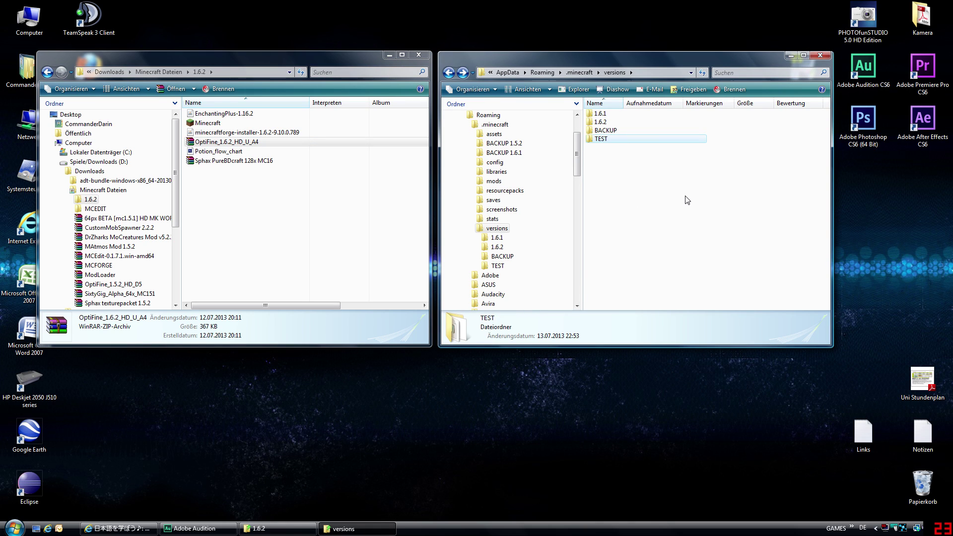
key("BackSpace")
left_click(762, 219)
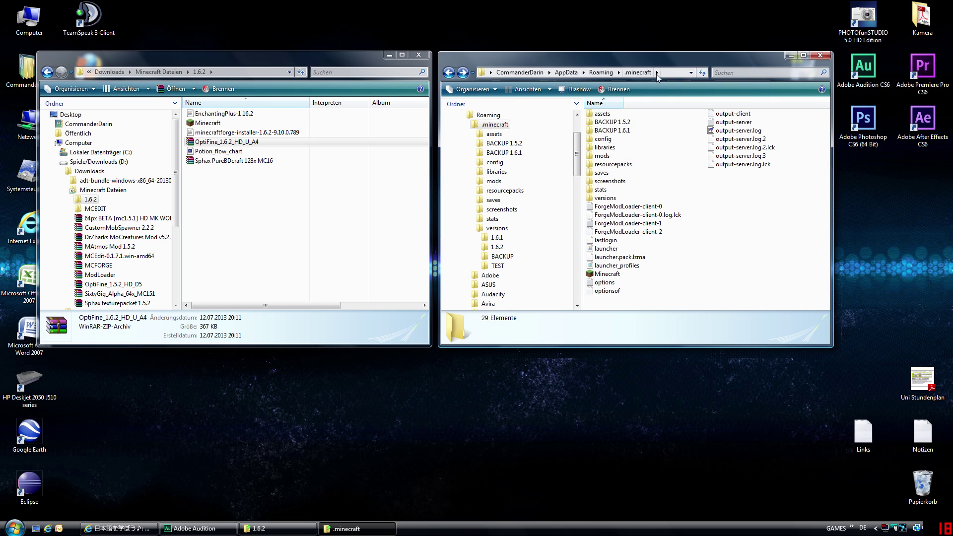
left_click(608, 155)
key("F2")
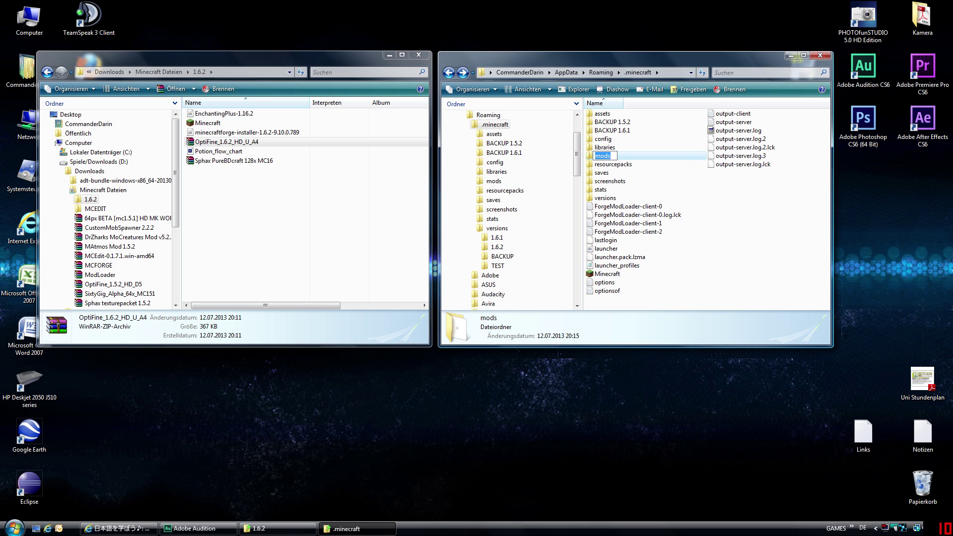
left_click(773, 223)
right_click(731, 197)
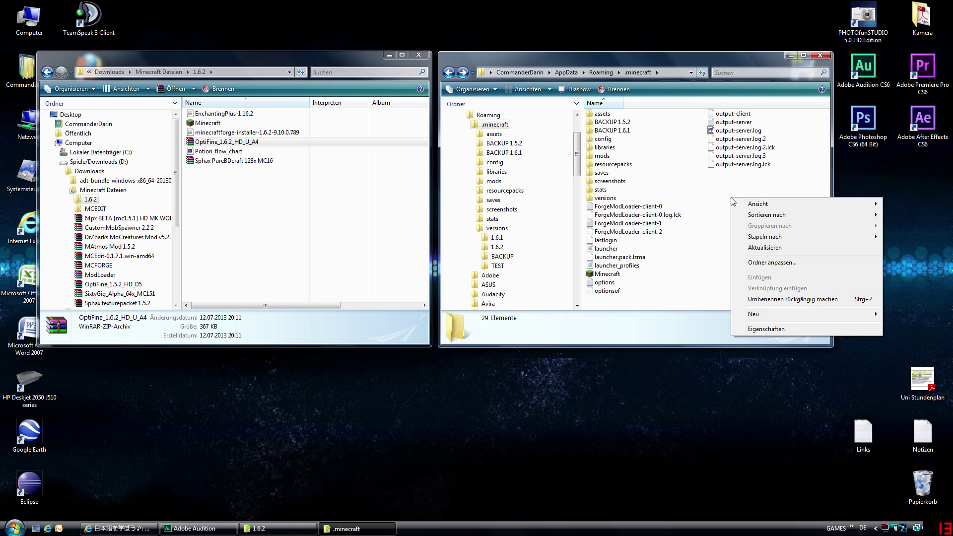
mouse_move(765, 314)
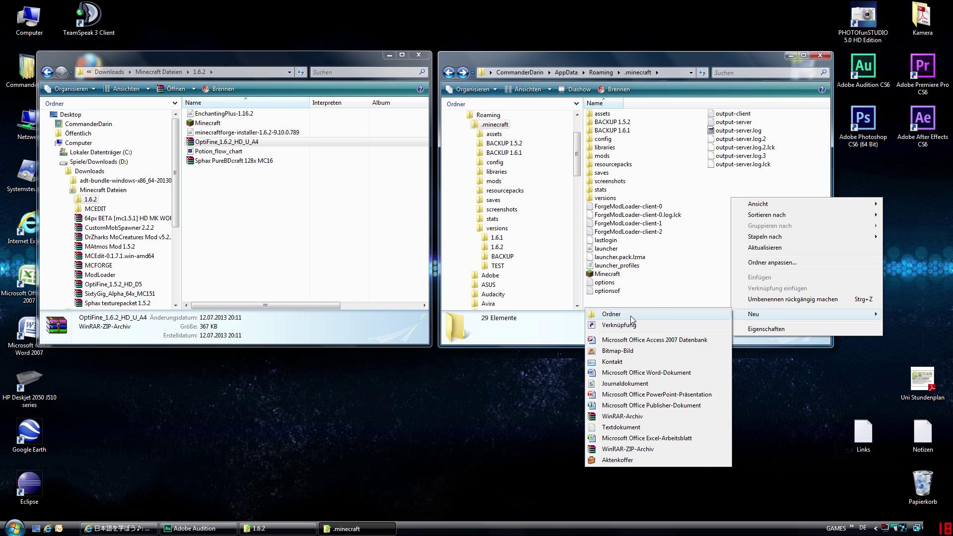
left_click(713, 278)
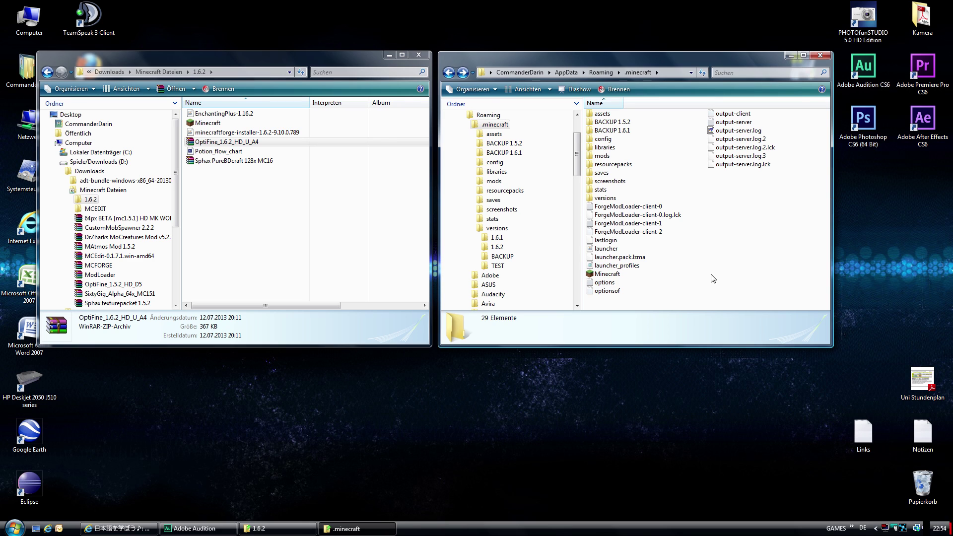
double_click(611, 156)
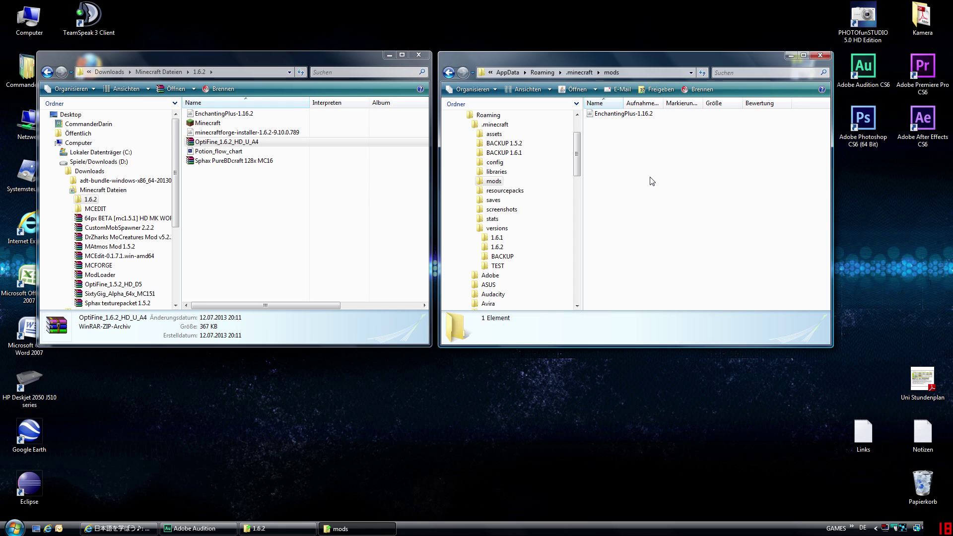
- Copy EnchantingPlus-1.16.2 from the 1.6.2 folder into mods, replacing the existing file
left_click(609, 117)
left_click(227, 113)
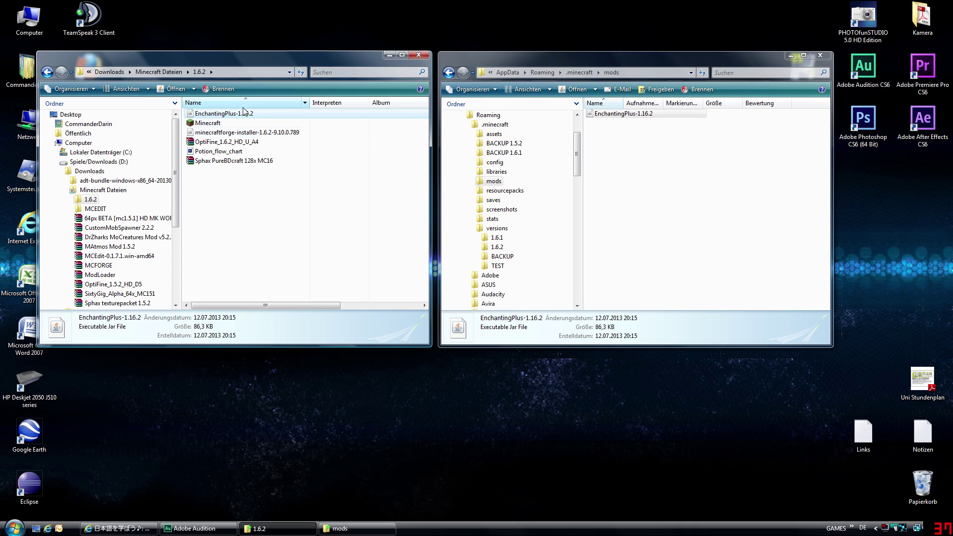
left_click_drag(258, 115, 677, 181)
left_click(545, 222)
key("BackSpace")
left_click(767, 226)
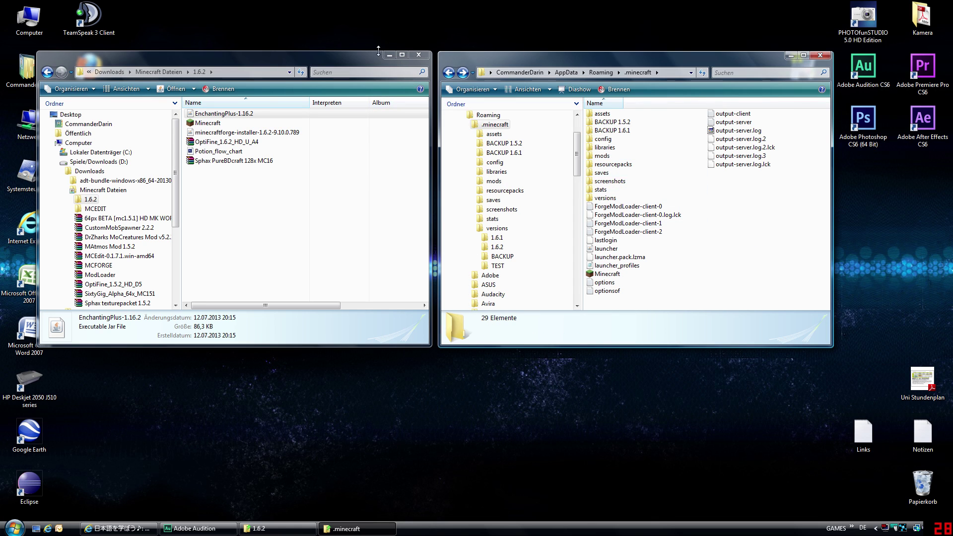
- Close the 1.6.2 folder, relaunch Minecraft from .minecraft, and pick the Forge profile
left_click(419, 55)
left_click_drag(648, 59, 479, 51)
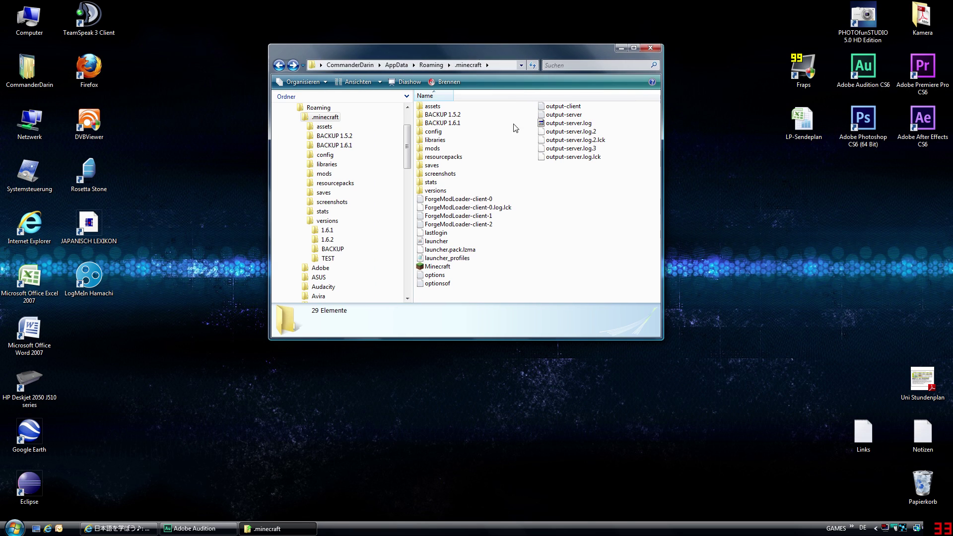
double_click(441, 267)
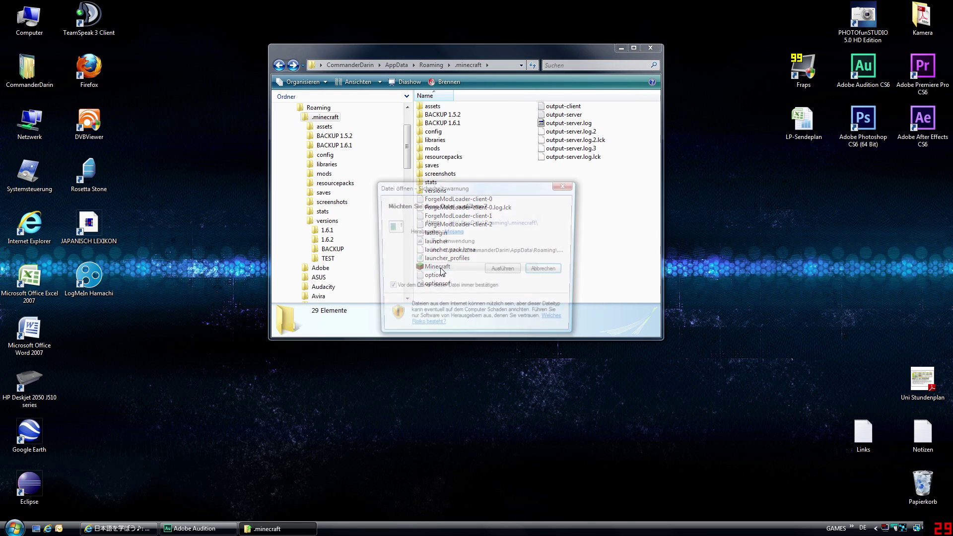
left_click(504, 272)
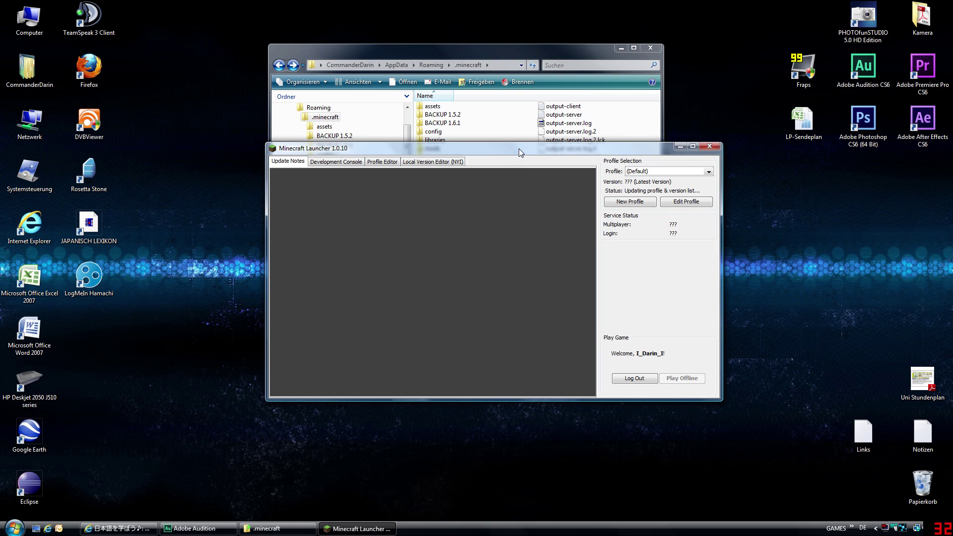
left_click(633, 130)
left_click(573, 148)
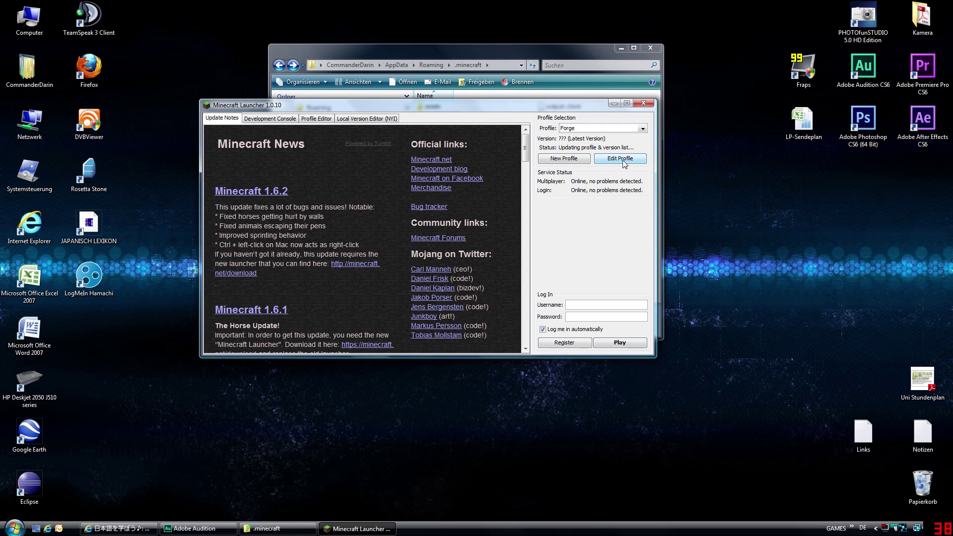
- Set the Forge profile to version release TEST and enable JVM Arguments with -Xmx1G
left_click(641, 159)
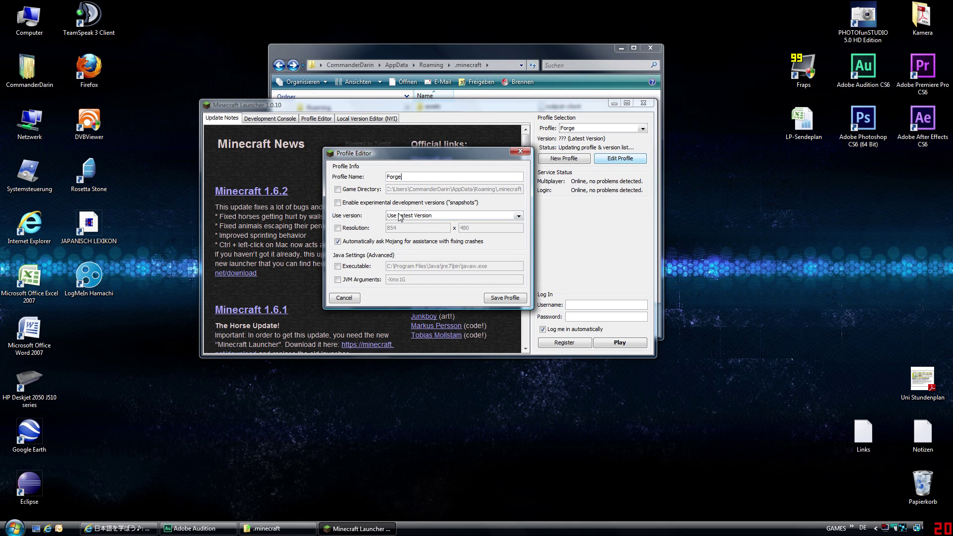
left_click(438, 215)
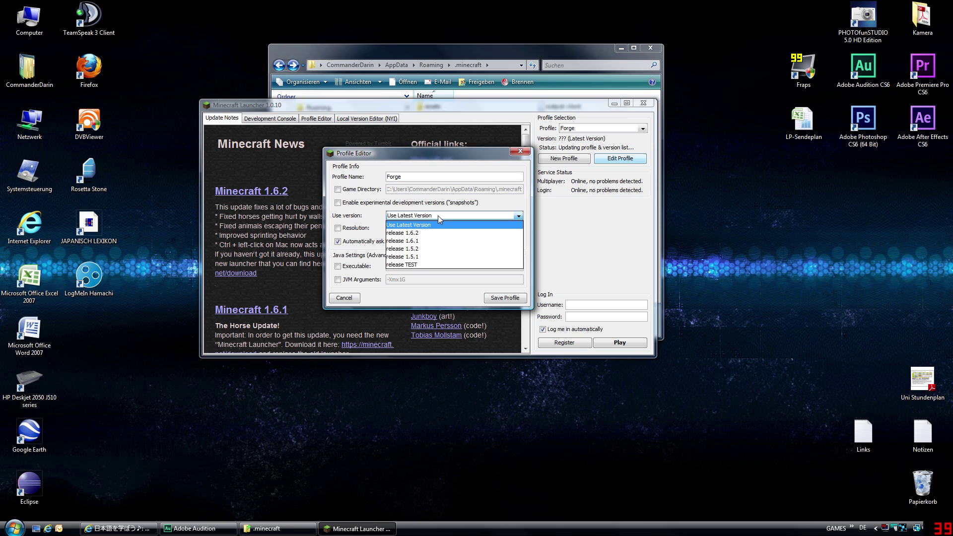
left_click(420, 264)
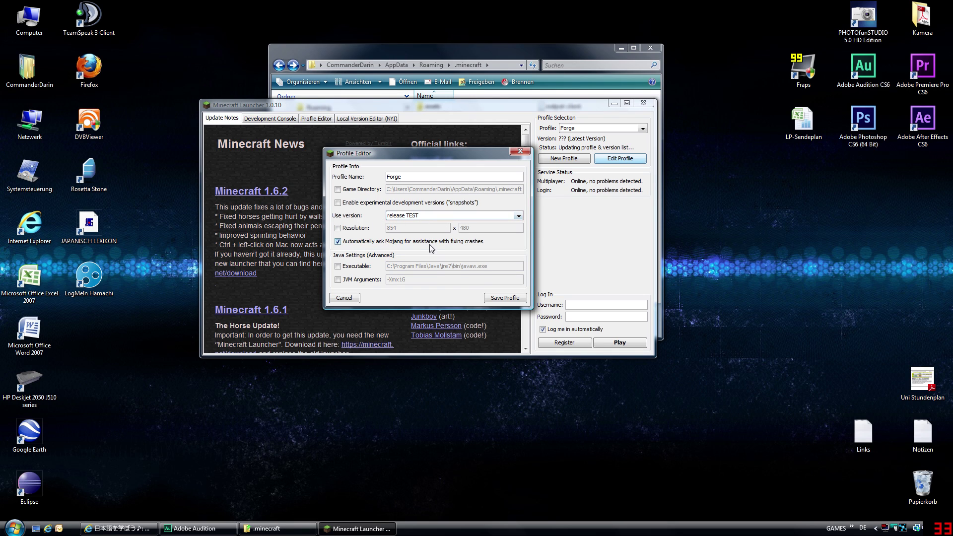
left_click(683, 366)
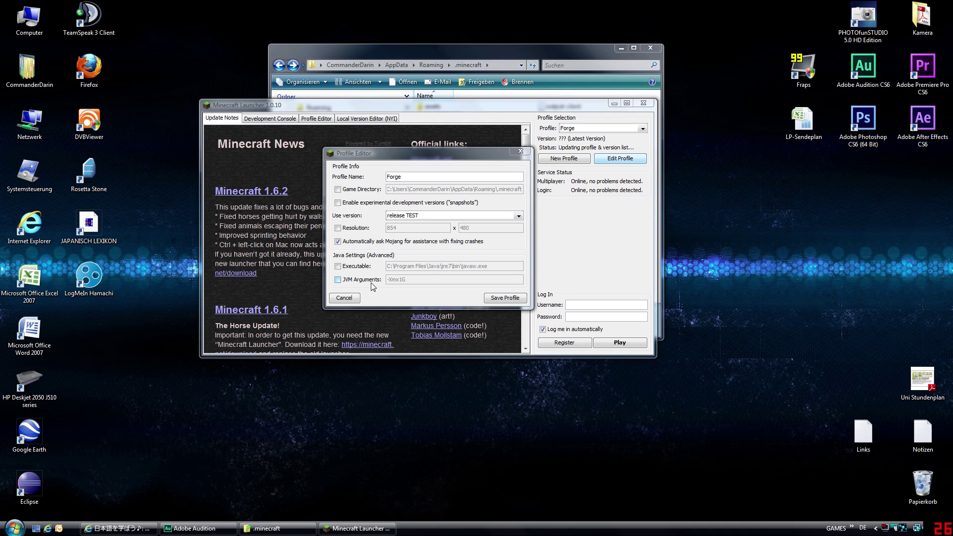
left_click(338, 280)
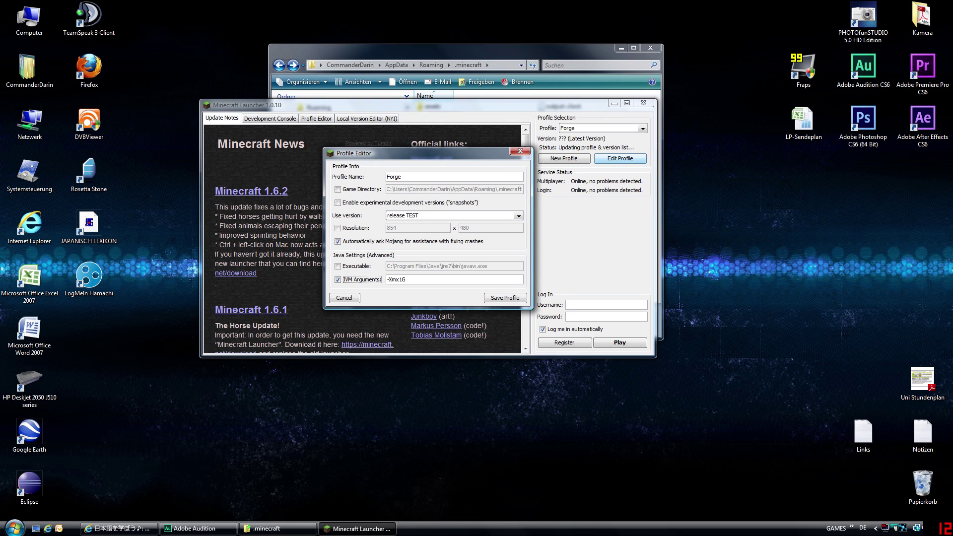
double_click(863, 432)
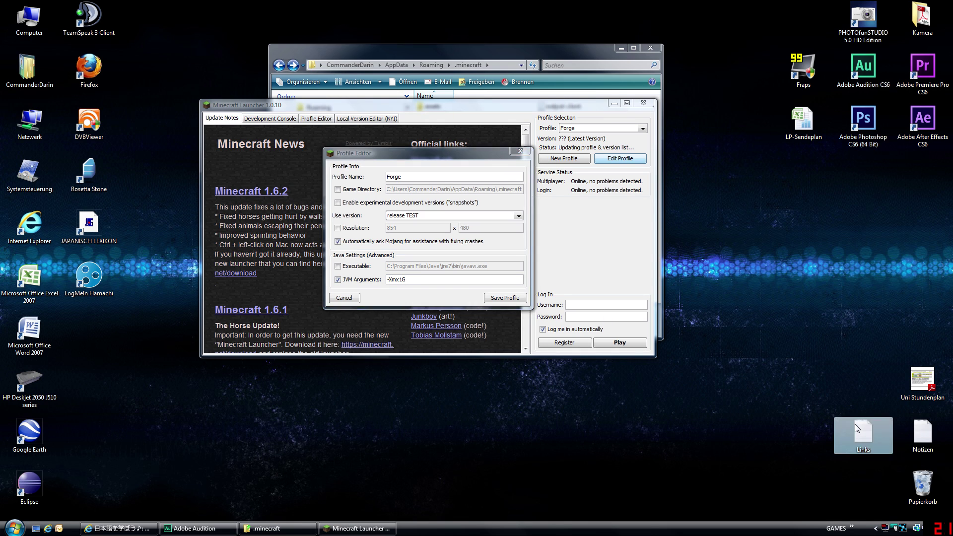
- Copy the -Dfml argument line from the Links note and close Notepad
left_click_drag(537, 174, 214, 178)
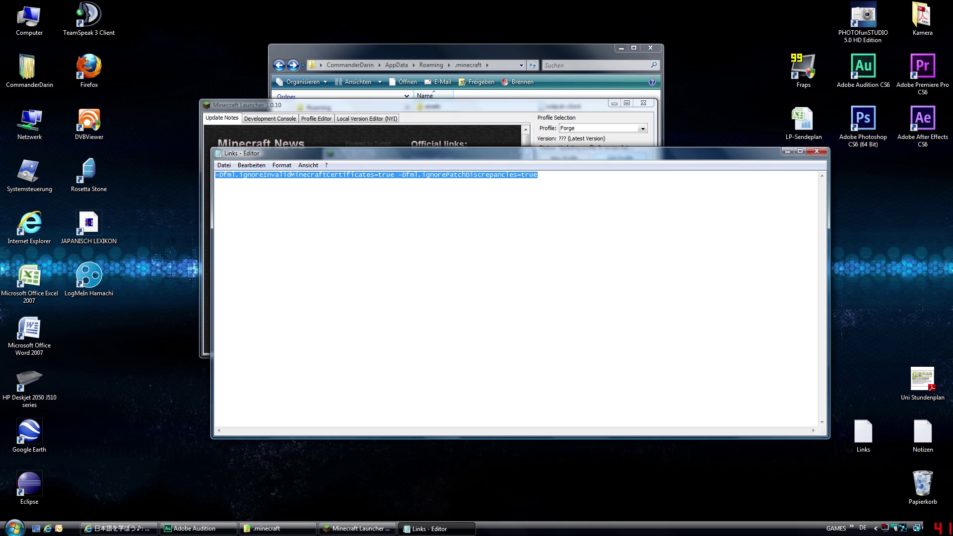
right_click(310, 174)
left_click(337, 209)
key("Right")
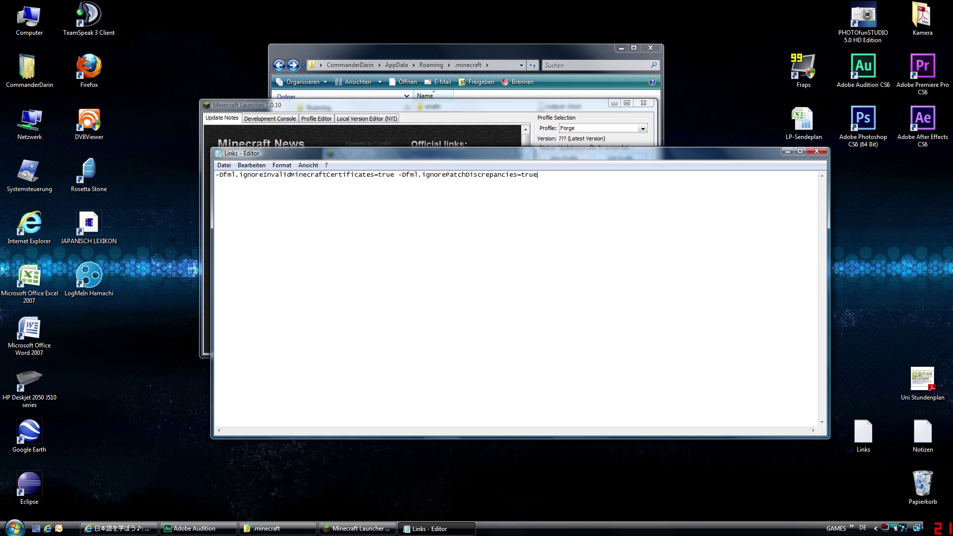
left_click(817, 151)
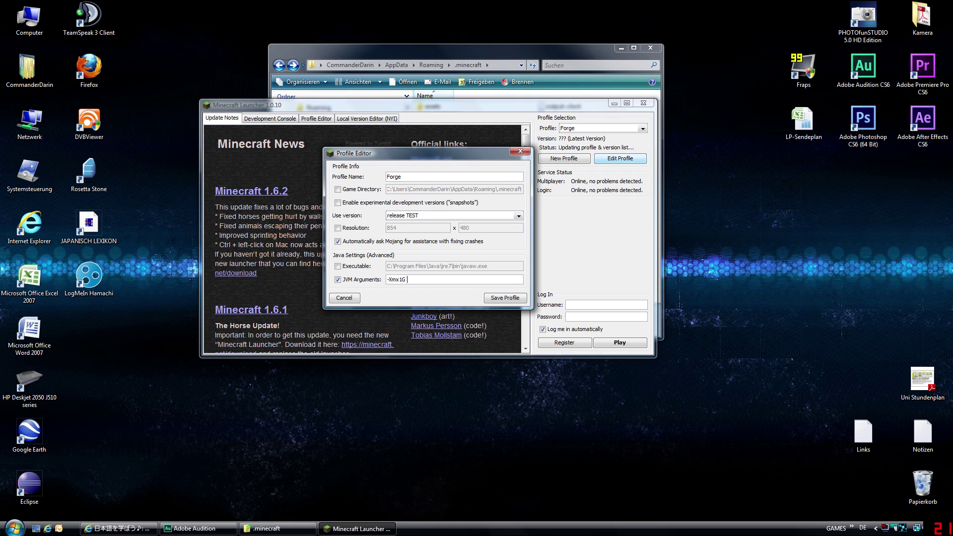
- Paste the -Dfml arguments after -Xmx1G in JVM Arguments and remove the extra space
key("ctrl+v")
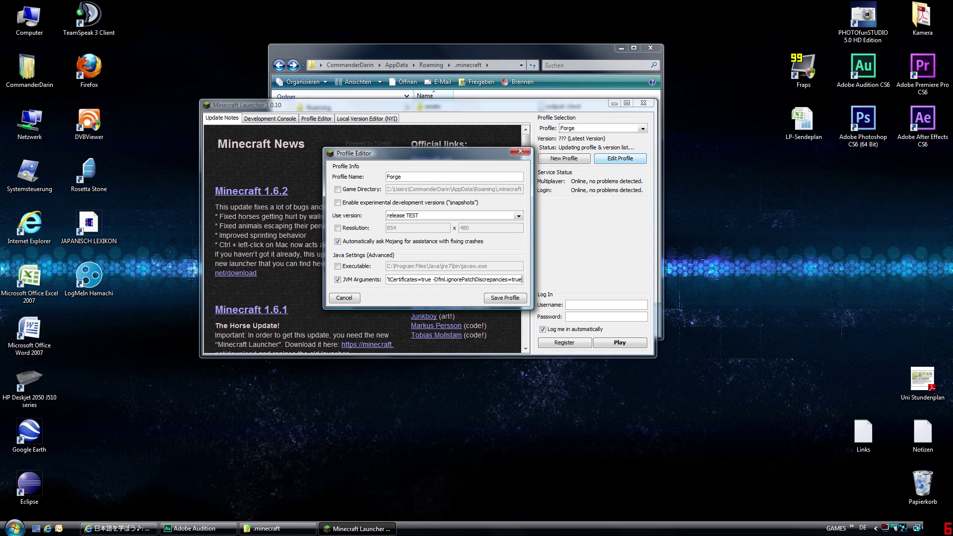
left_click_drag(484, 279, 390, 280)
left_click(438, 280)
key("BackSpace")
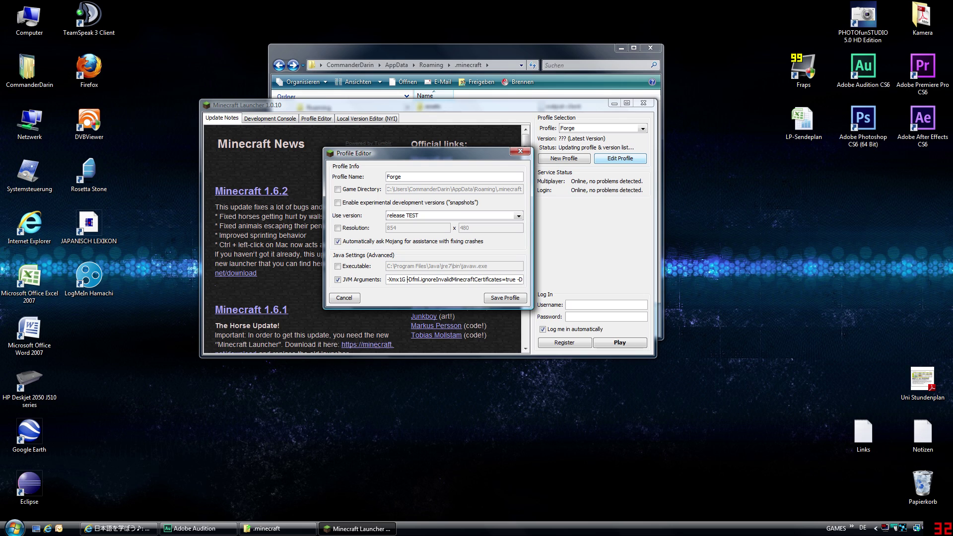
key("shift+Right")
key("shift+Right")
key("shift+Right")
key("shift+Right")
key("shift+Right")
key("shift+Right")
key("shift+Right")
key("shift+Right")
key("shift+Right")
key("shift+Right")
key("shift+Right")
key("shift+Right")
key("shift+Right")
key("shift+Right")
key("shift+Right")
key("shift+Right")
key("shift+Right")
key("shift+Right")
key("shift+Right")
key("shift+Right")
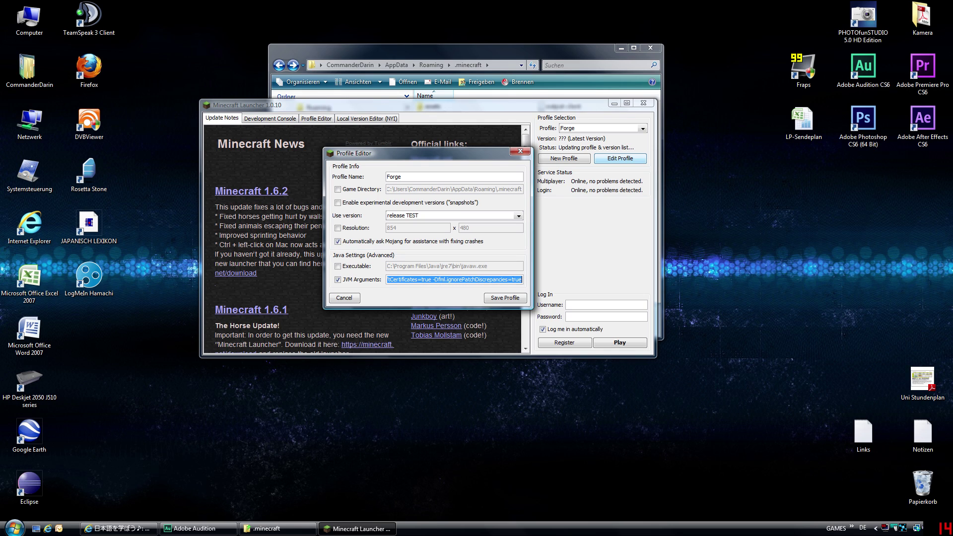
left_click(507, 280)
- Save the Forge profile and enter a username in the launcher login
left_click(500, 299)
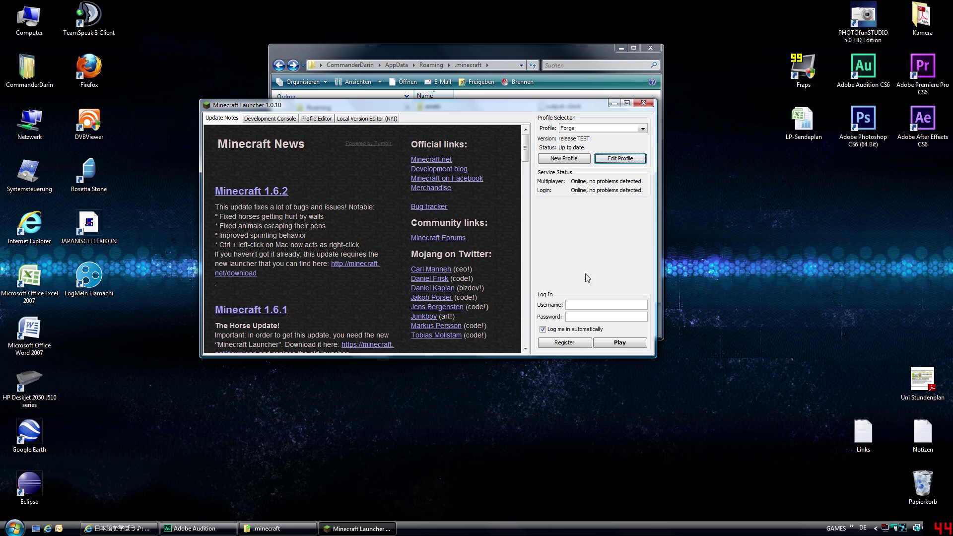
left_click(588, 305)
type("asdasd")
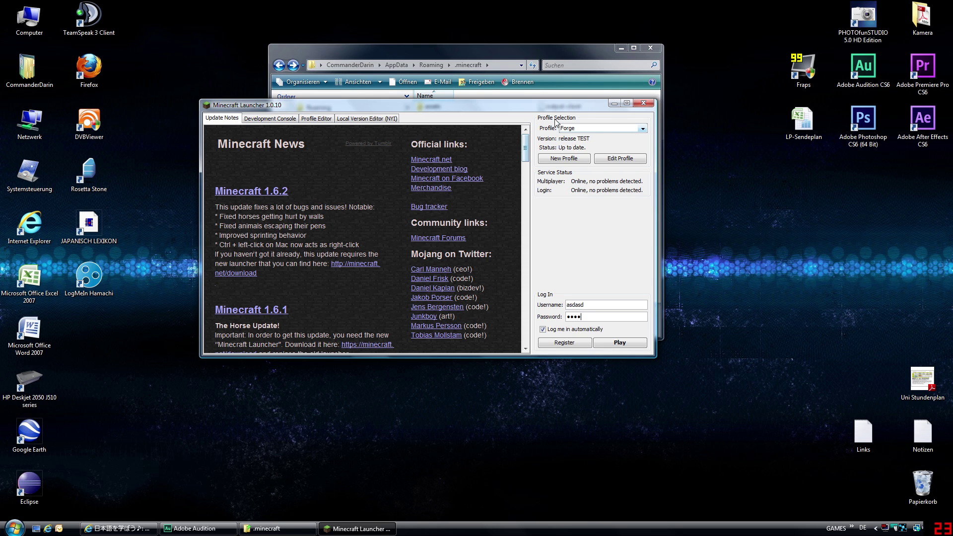
- Move the launcher aside and bring the .minecraft folder window to the front
left_click_drag(544, 105, 475, 214)
left_click(516, 203)
left_click(257, 438)
left_click(563, 200)
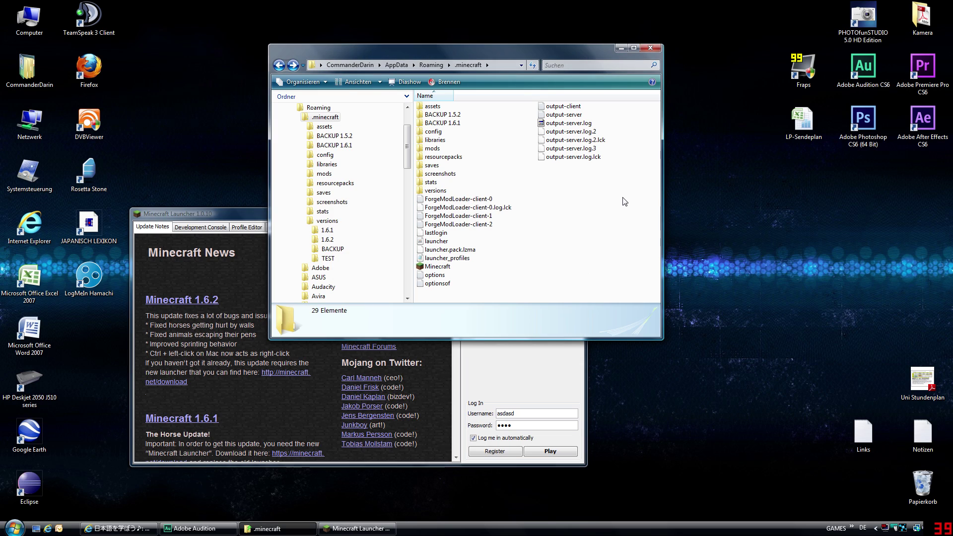
- Open the versions\TEST folder, keeping Forge as the launcher's active profile
double_click(444, 191)
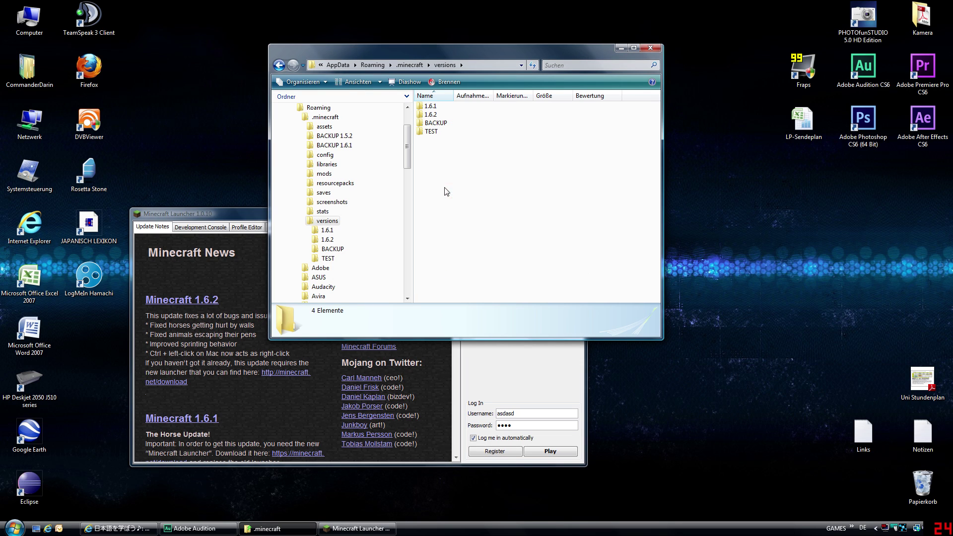
double_click(444, 133)
left_click_drag(246, 214, 225, 114)
left_click(477, 137)
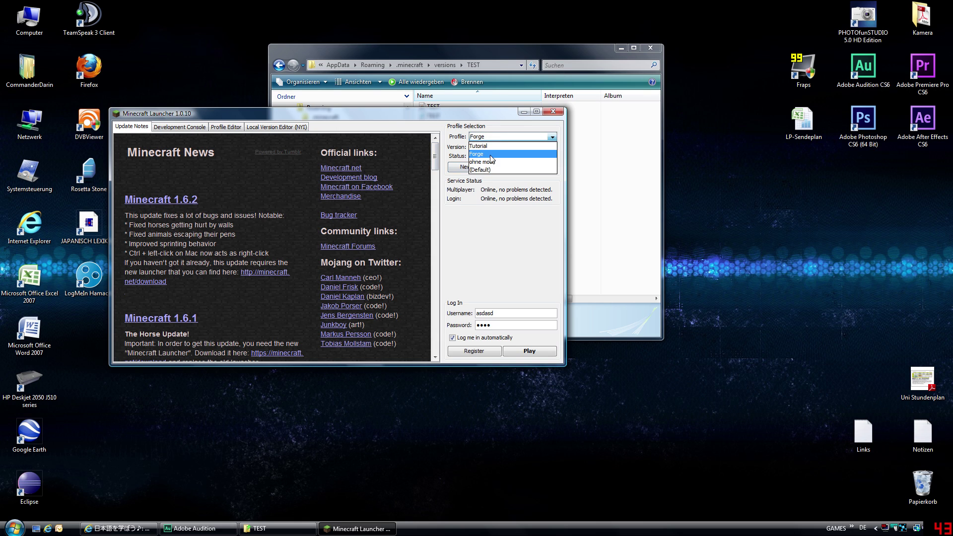
left_click(551, 136)
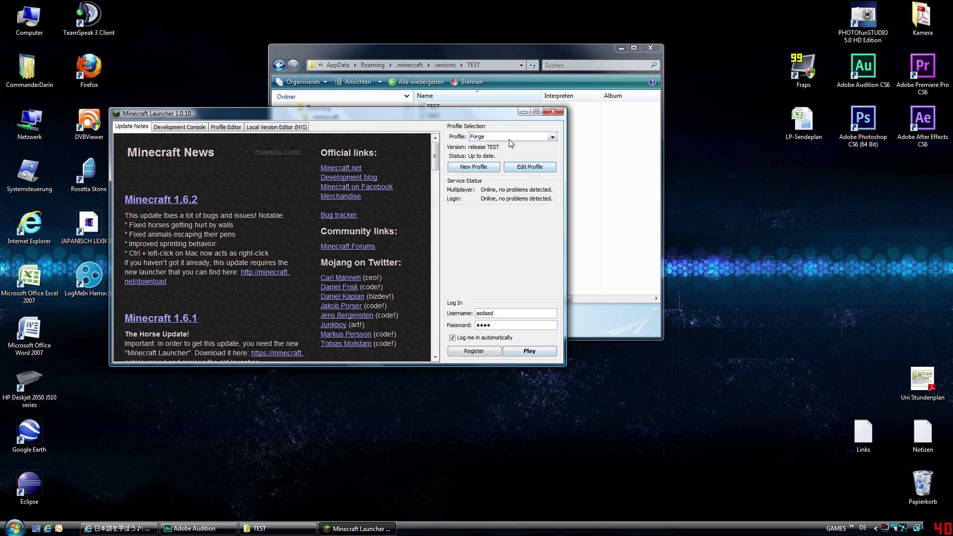
left_click_drag(493, 115, 486, 196)
left_click(580, 177)
- Open TEST.jar in WinRAR, confirm it has no META-INF folder, then close it
left_click(436, 106)
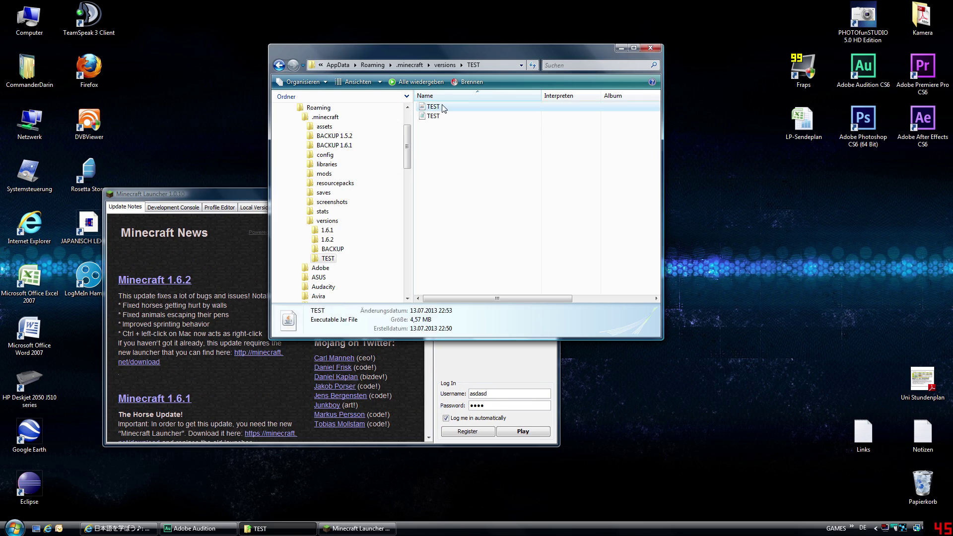
right_click(442, 105)
mouse_move(483, 124)
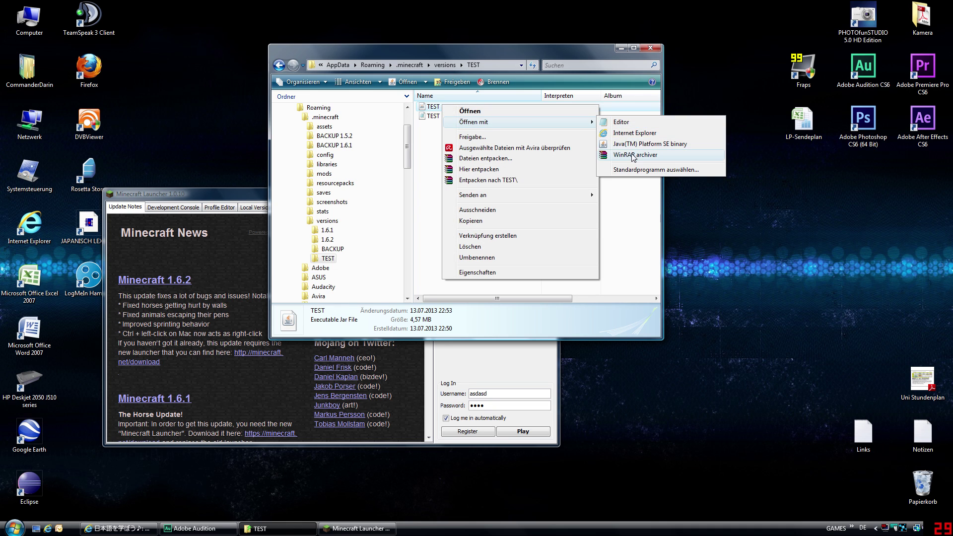
left_click(605, 157)
left_click(427, 131)
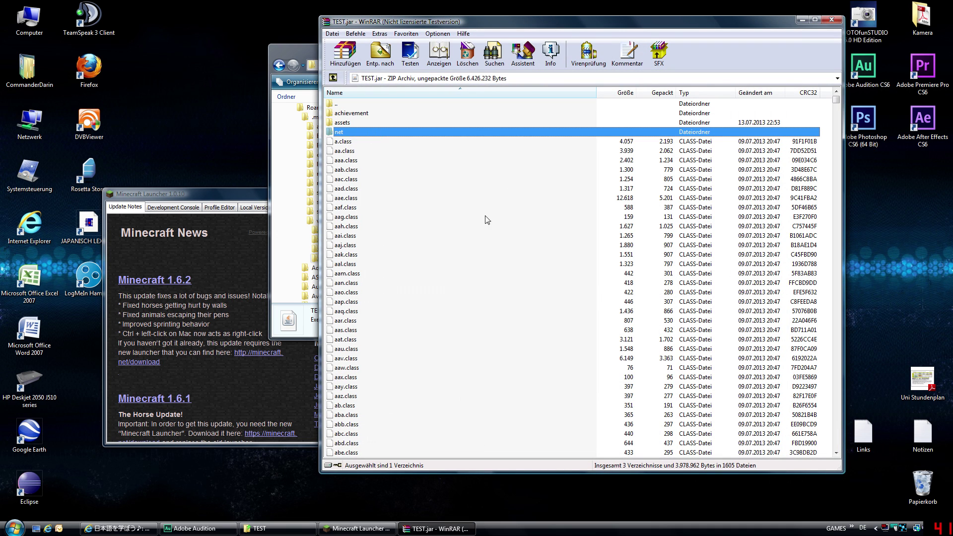
left_click(628, 249)
left_click(495, 160)
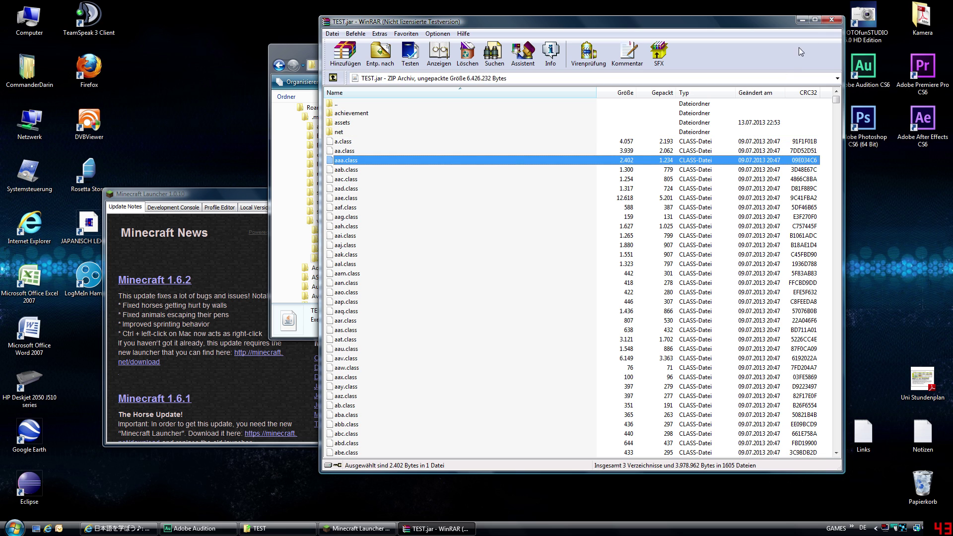
left_click(347, 122)
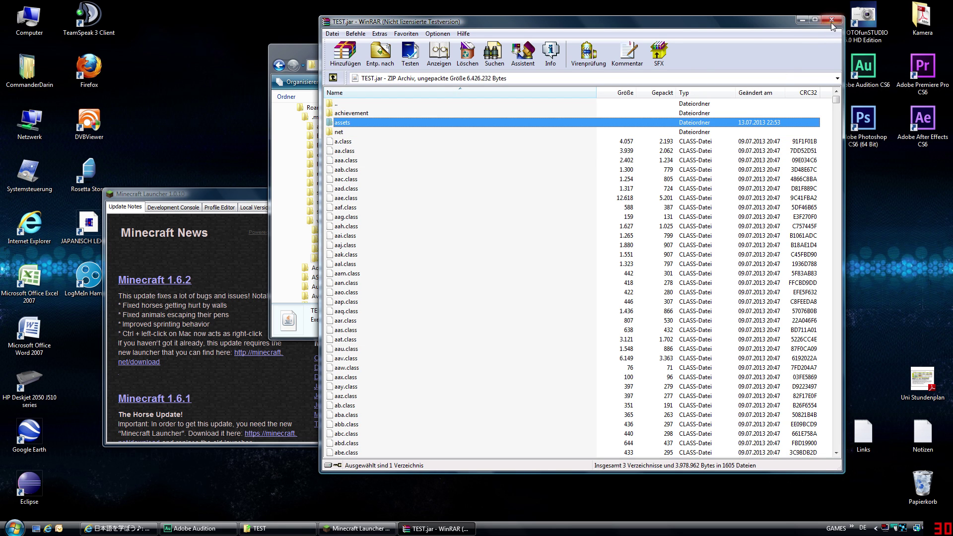
left_click(832, 20)
- Close the TEST folder window and keep Forge selected in the launcher
left_click(651, 48)
left_click_drag(333, 188, 412, 117)
left_click(576, 148)
left_click(585, 153)
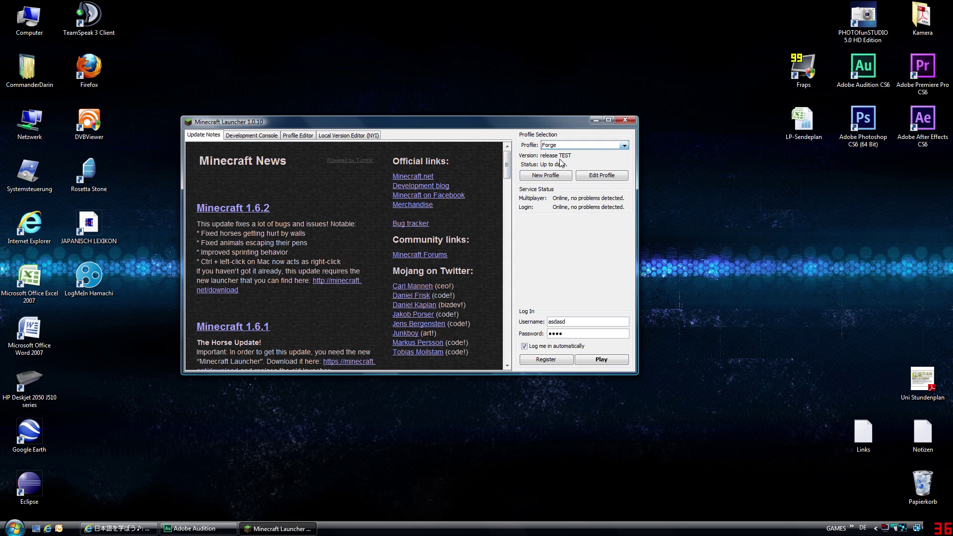
- Re-save the Forge profile on release TEST with the -Xmx1G and -Dfml JVM arguments
left_click(601, 176)
left_click(348, 233)
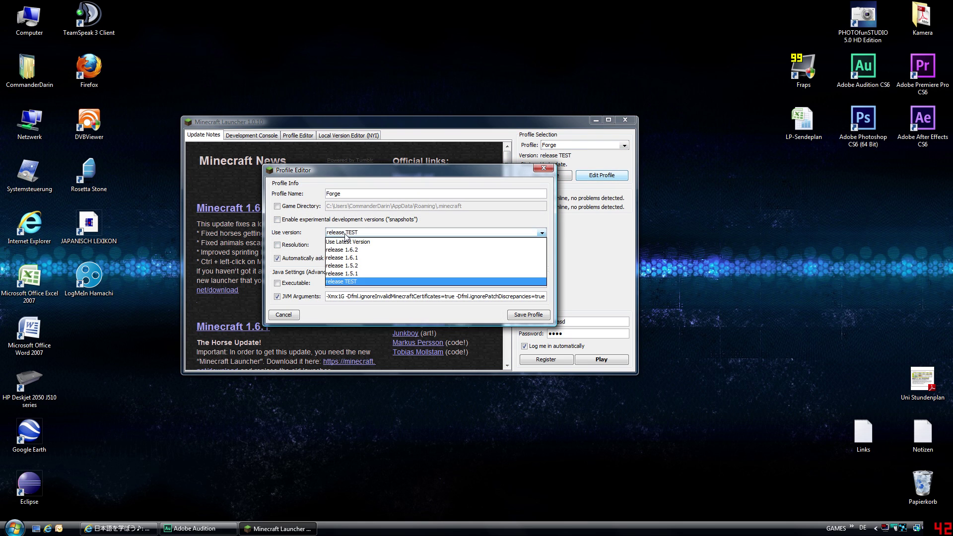
left_click(353, 282)
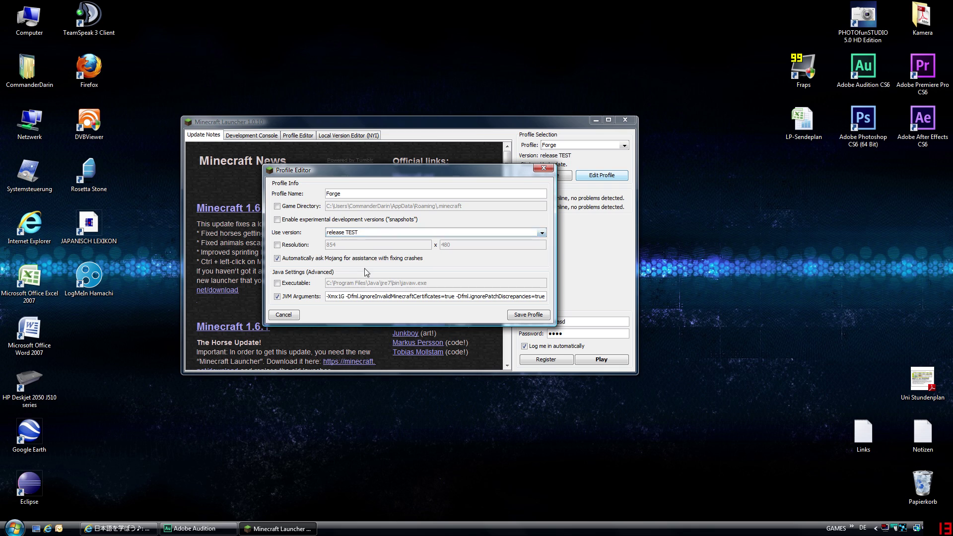
left_click(362, 237)
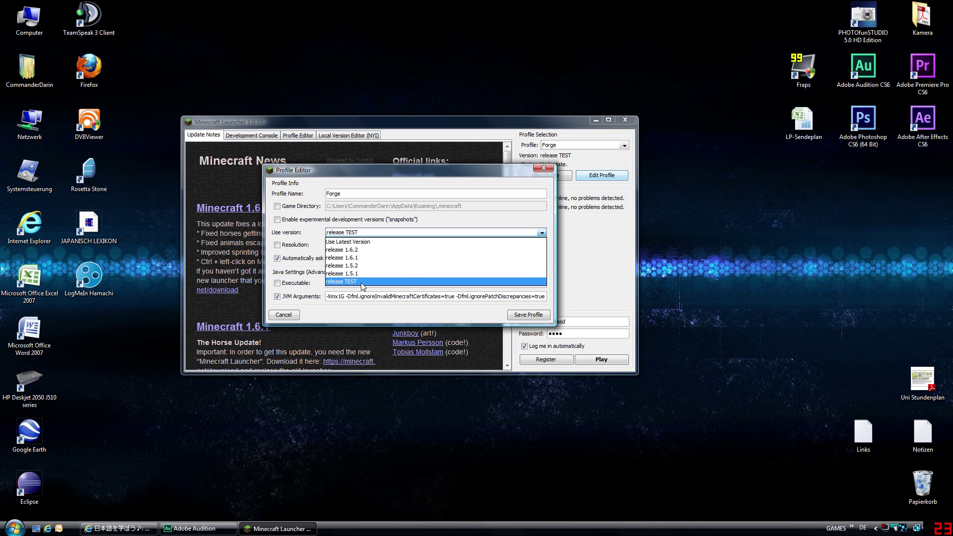
left_click(418, 280)
left_click(277, 297)
left_click(278, 297)
left_click(362, 296)
left_click_drag(362, 297, 545, 296)
left_click(536, 316)
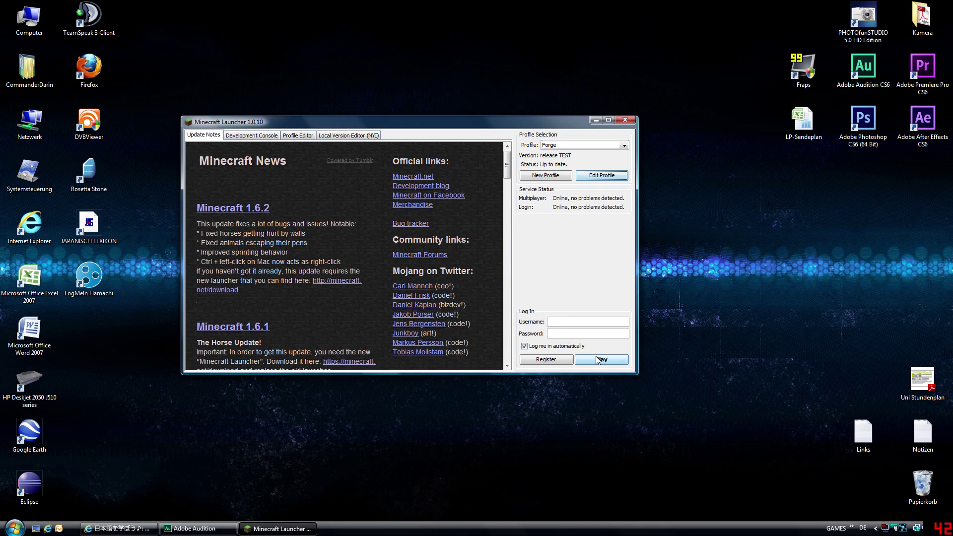
left_click(447, 408)
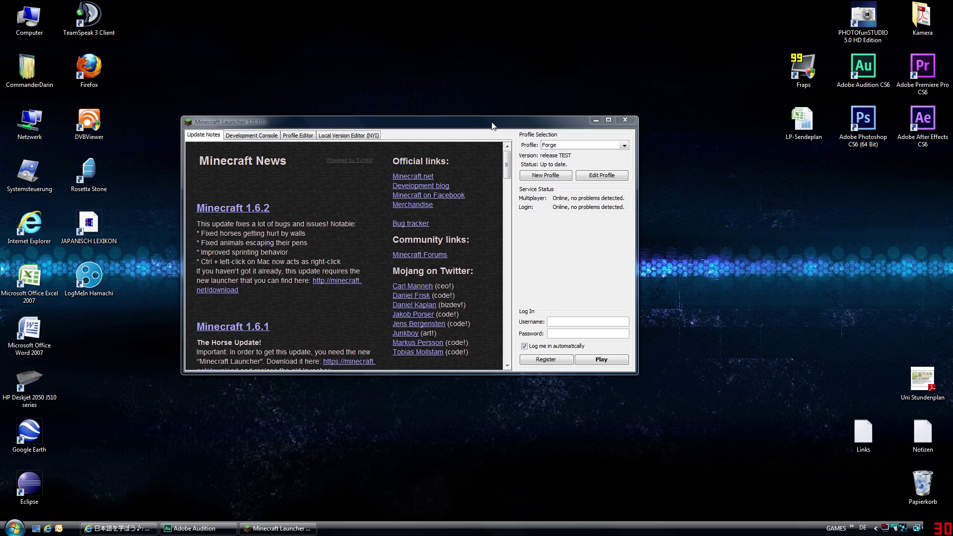
left_click_drag(492, 123, 577, 113)
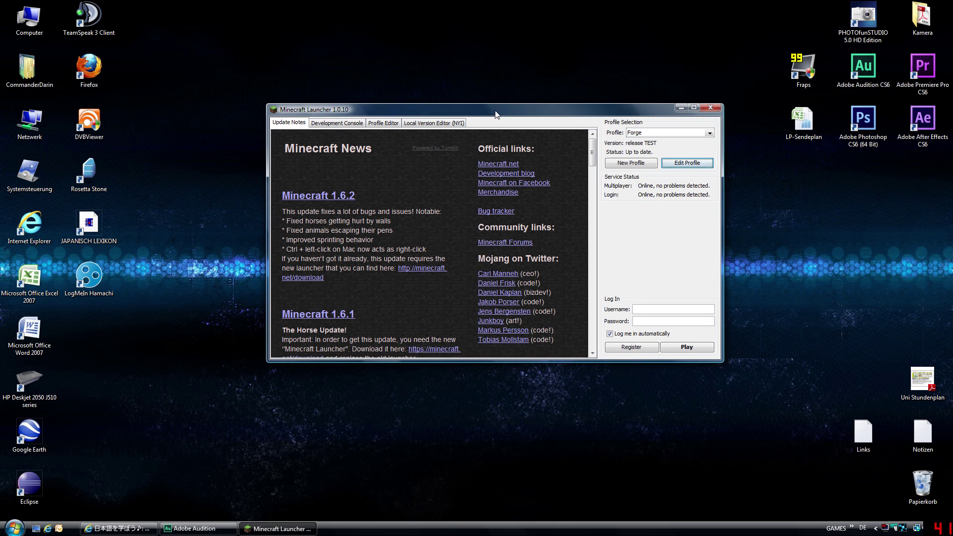